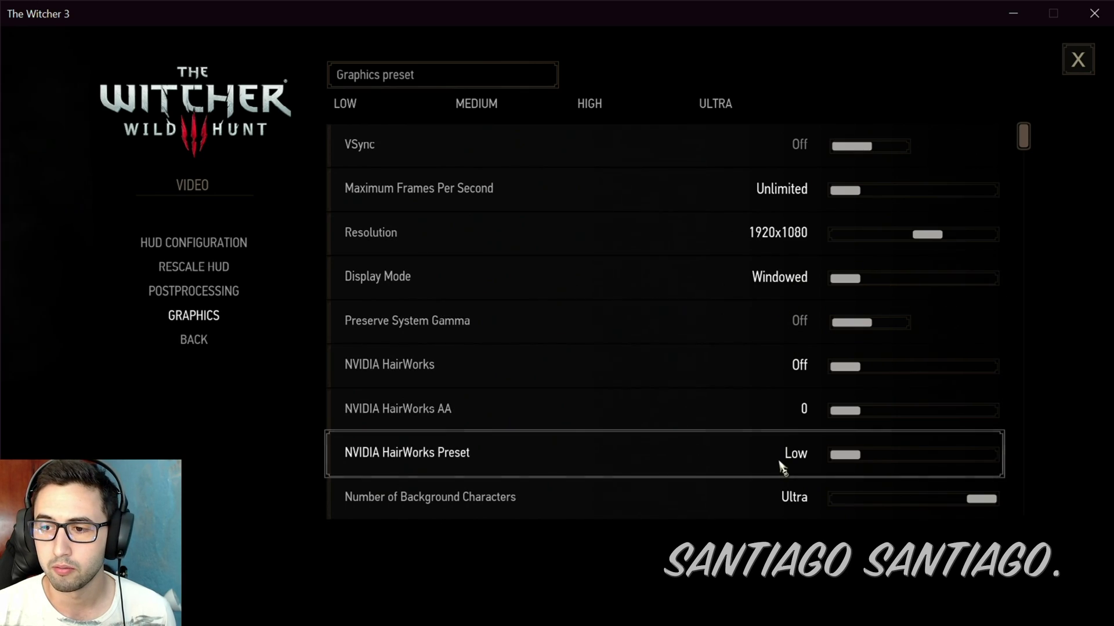
Open the Postprocessing page and review Motion Blur, Blur, Sharpening and Ambient Occlusion settings
scroll(780, 470, "down", 3)
scroll(780, 471, "down", 5)
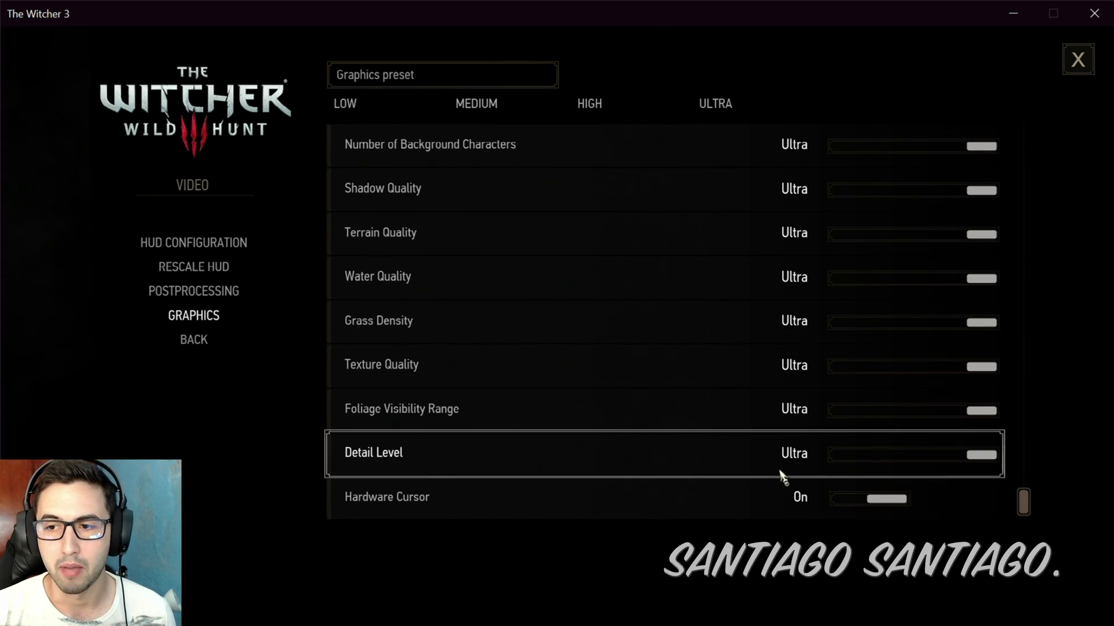
left_click(223, 268)
left_click(229, 301)
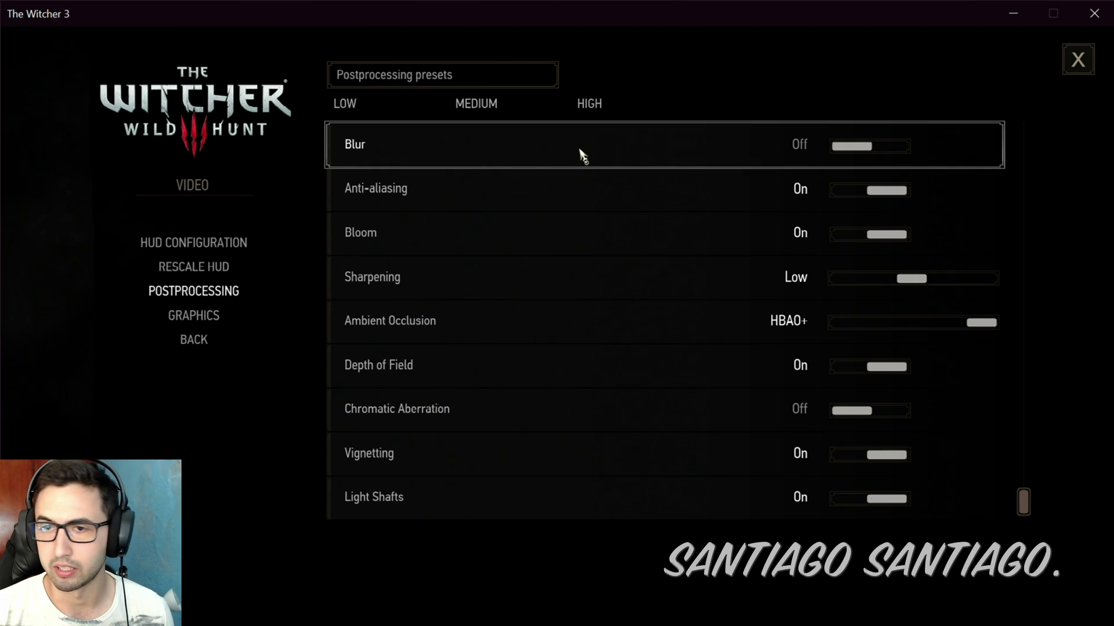
scroll(607, 160, "up", 1)
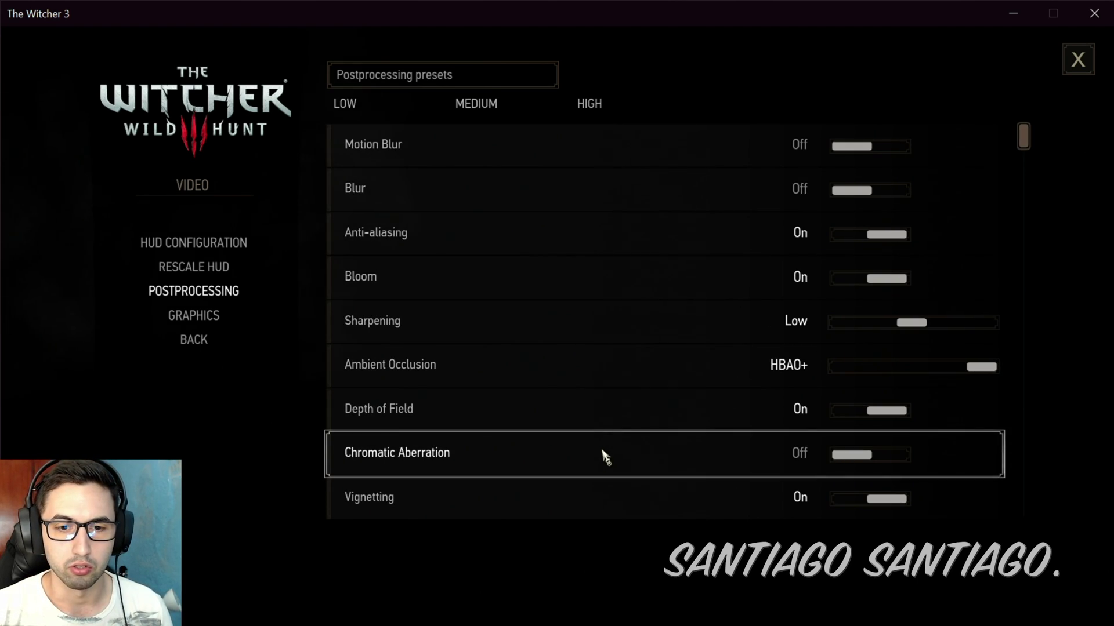
scroll(595, 513, "down", 1)
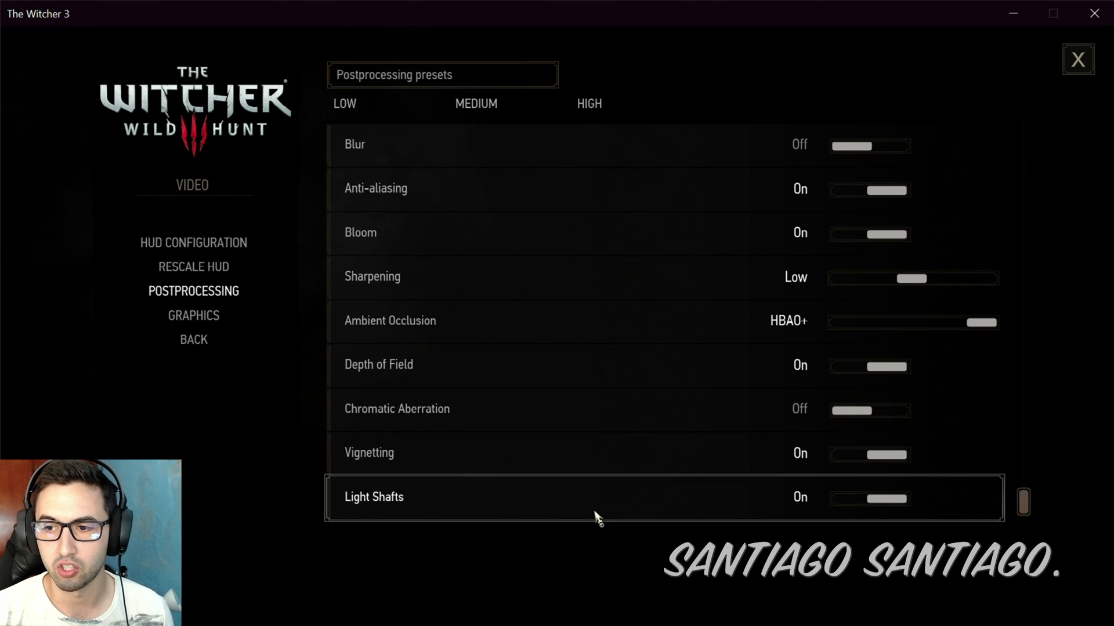
scroll(597, 517, "up", 1)
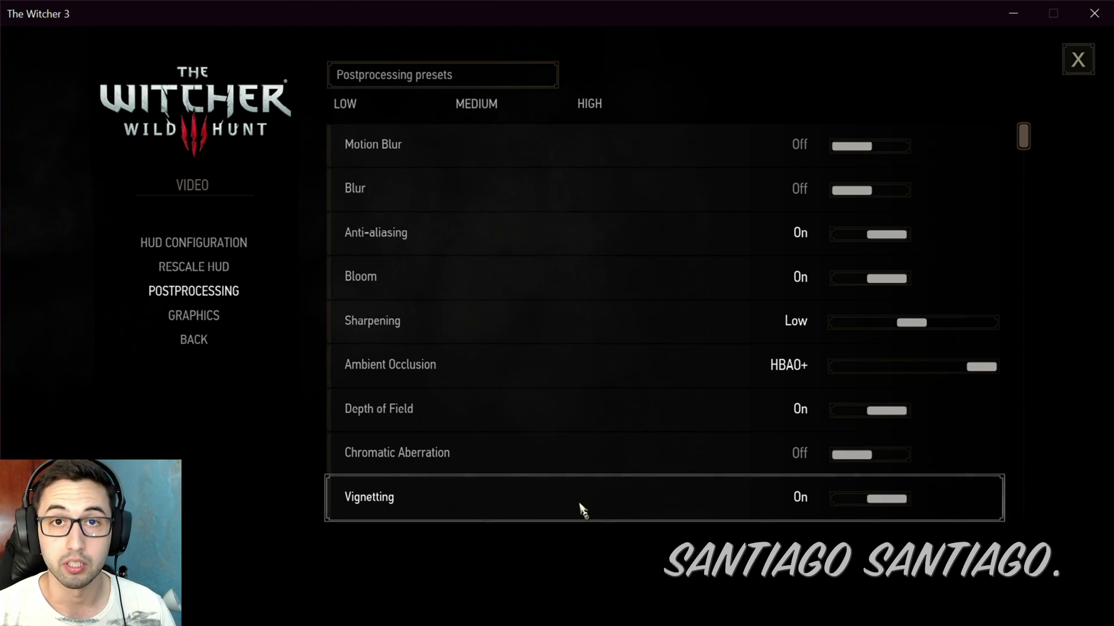
Launch MSI Afterburner from a Start search for 'msi', move it aside, and return to the game
key("super")
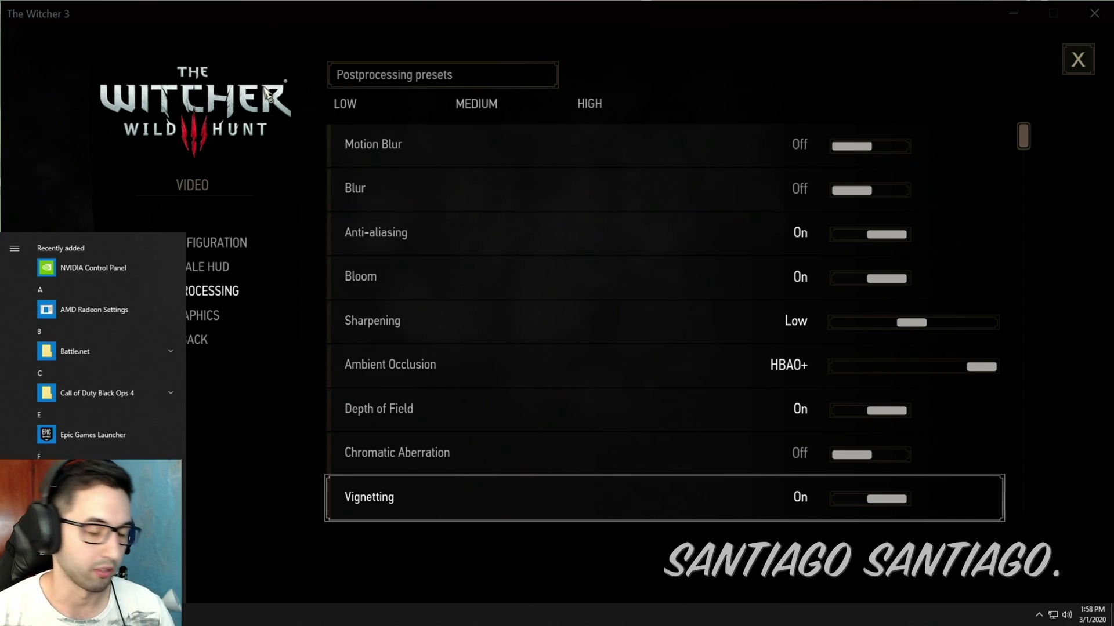
type("msi")
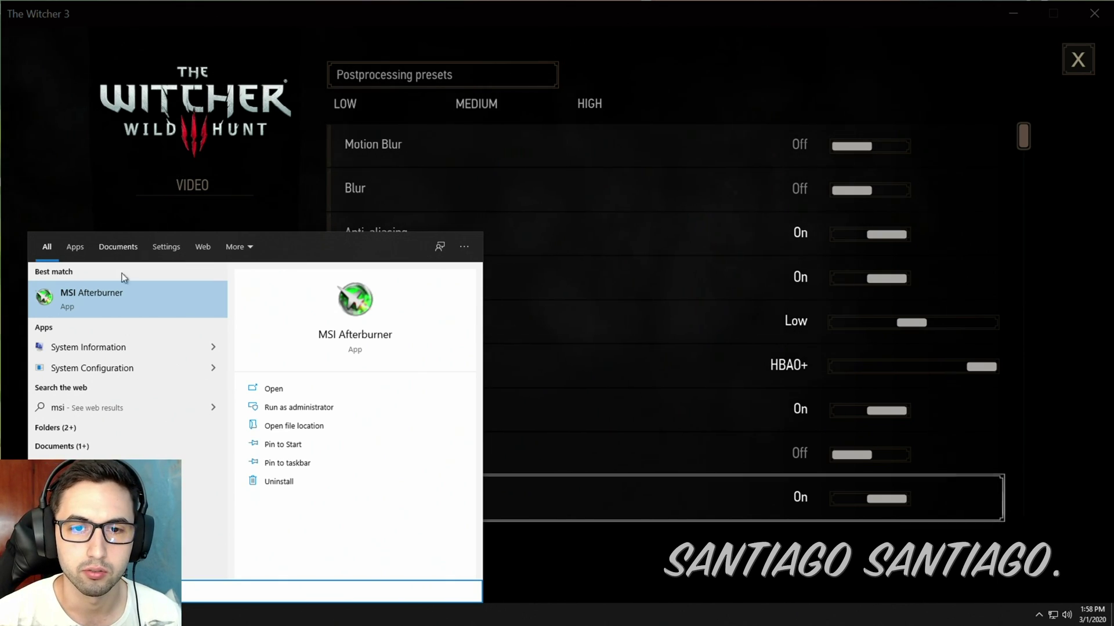
left_click(137, 317)
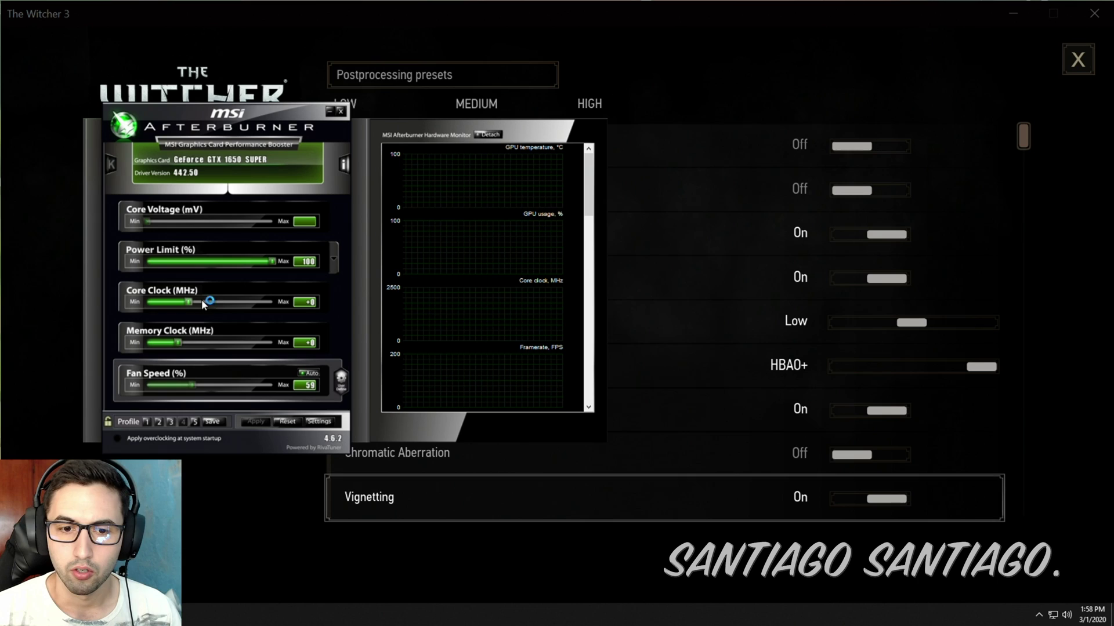
mouse_move(390, 326)
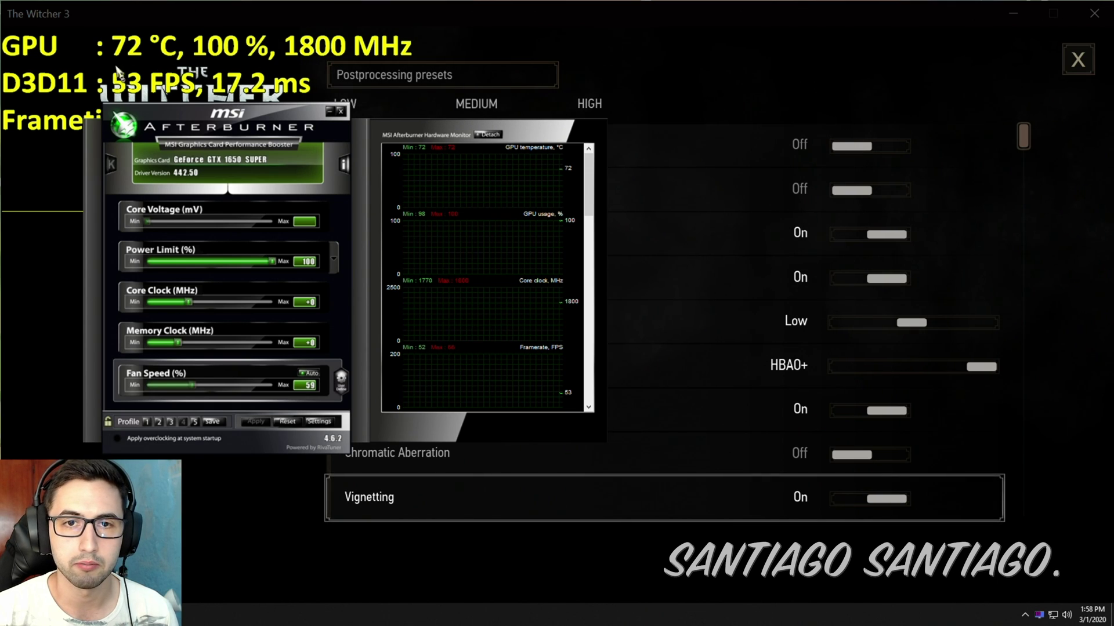
left_click_drag(183, 117, 295, 148)
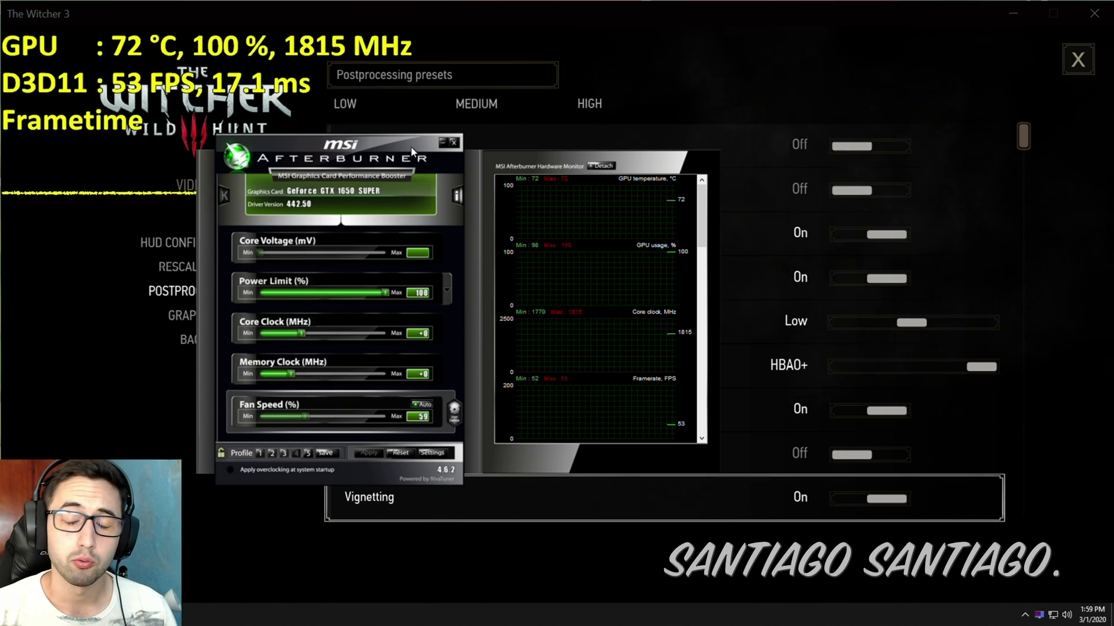
left_click(641, 96)
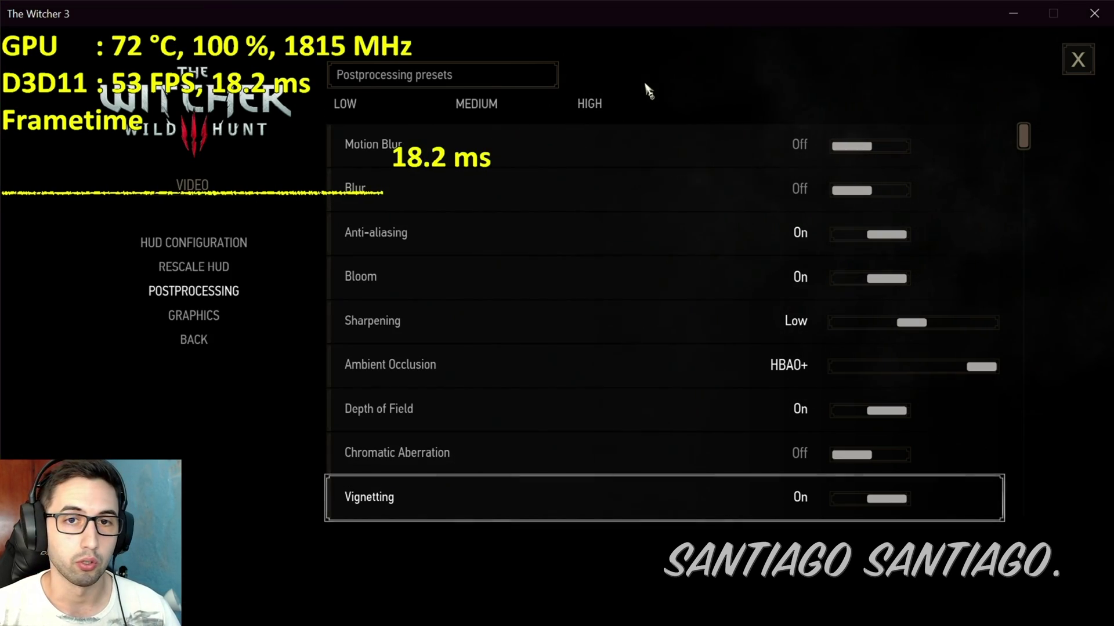
Leave the menus and walk Geralt through the grass toward the dirt road
key("Escape")
key("Escape")
key("Escape")
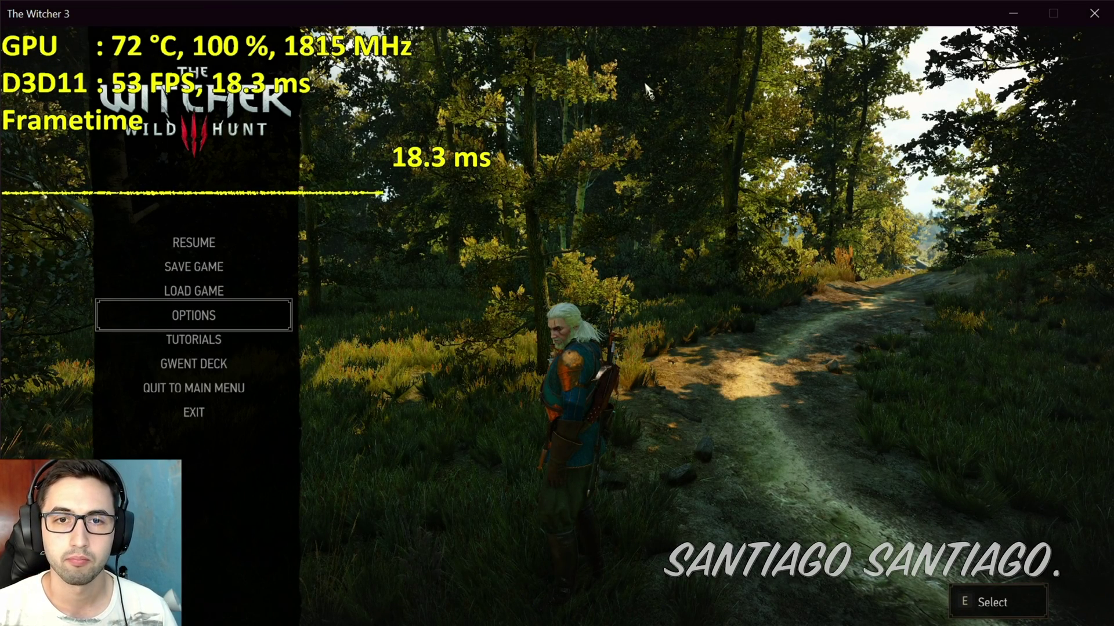
key("Escape")
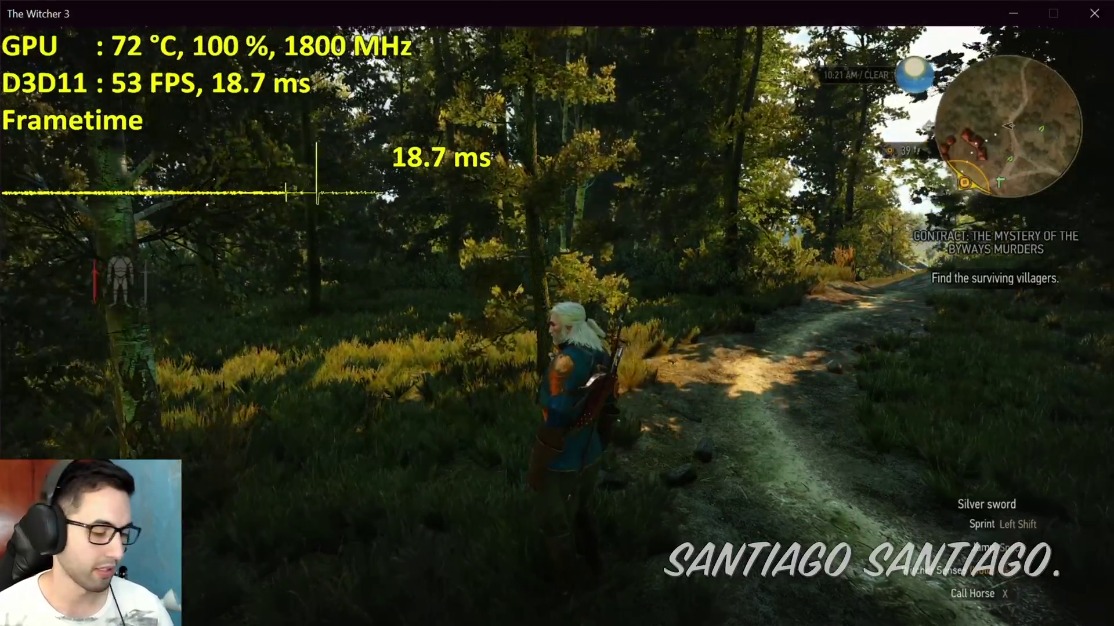
key("w")
key("d")
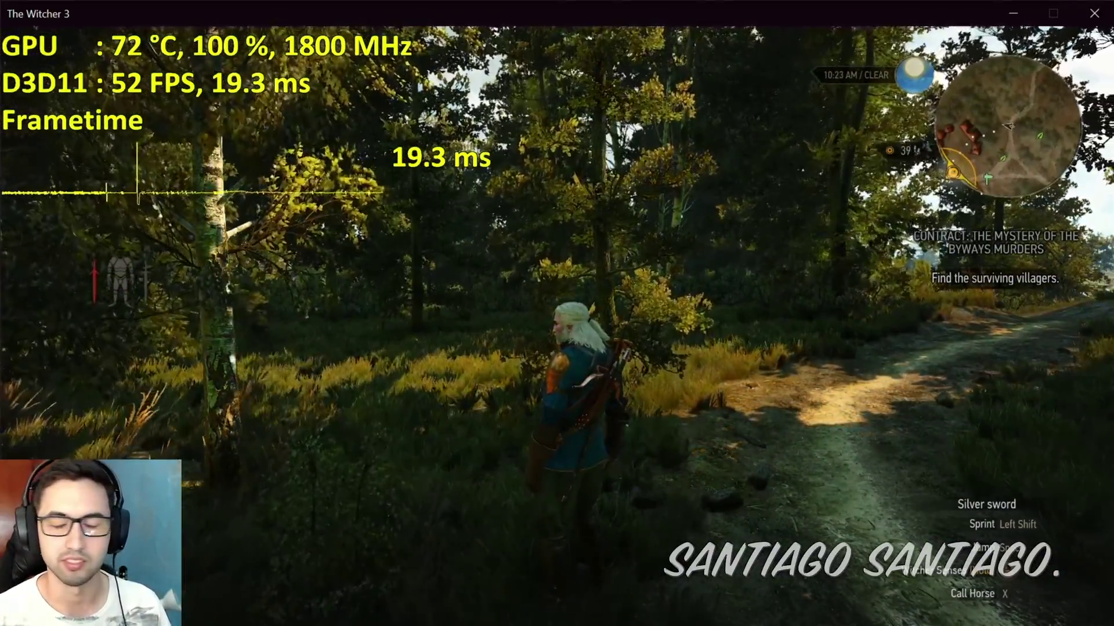
key("w")
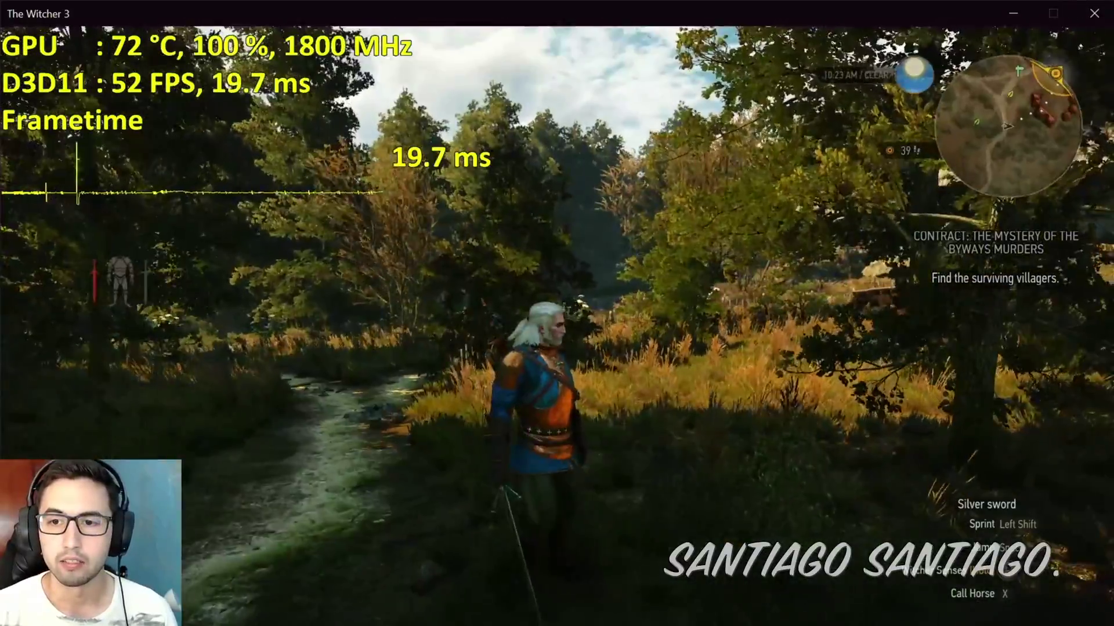
key("w")
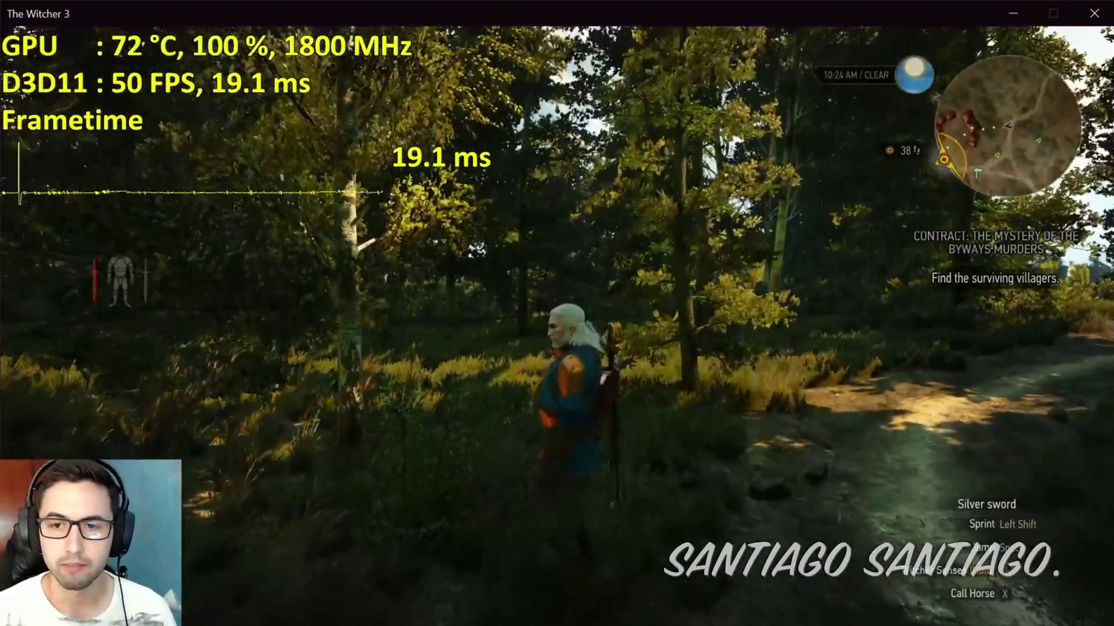
key("w")
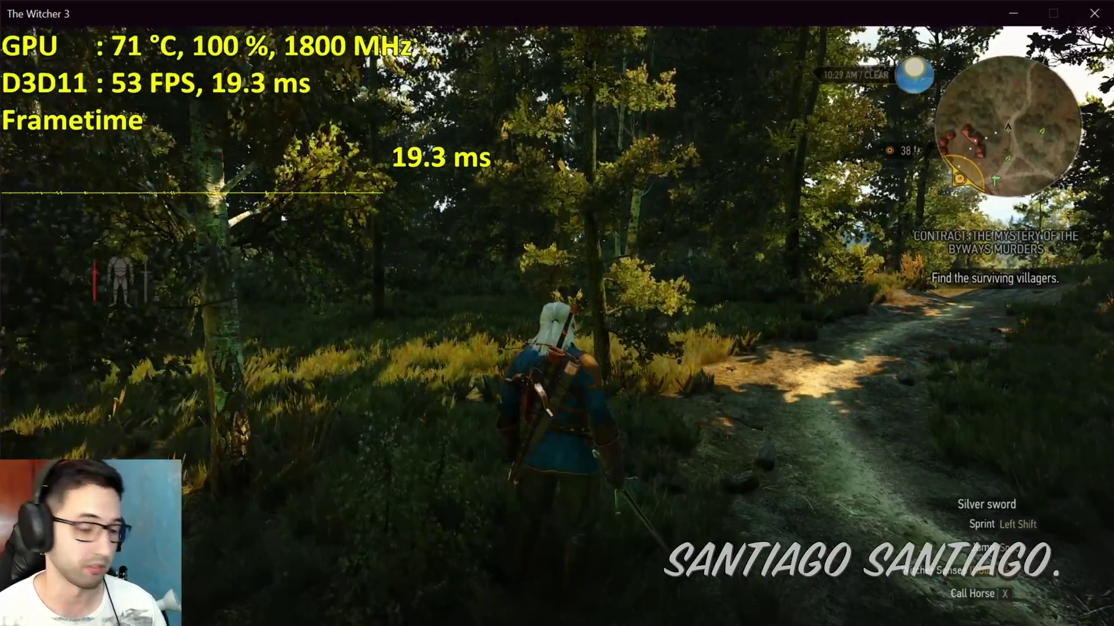
Keep walking Geralt along the forest path while watching the overlay, then pause the game
key("w")
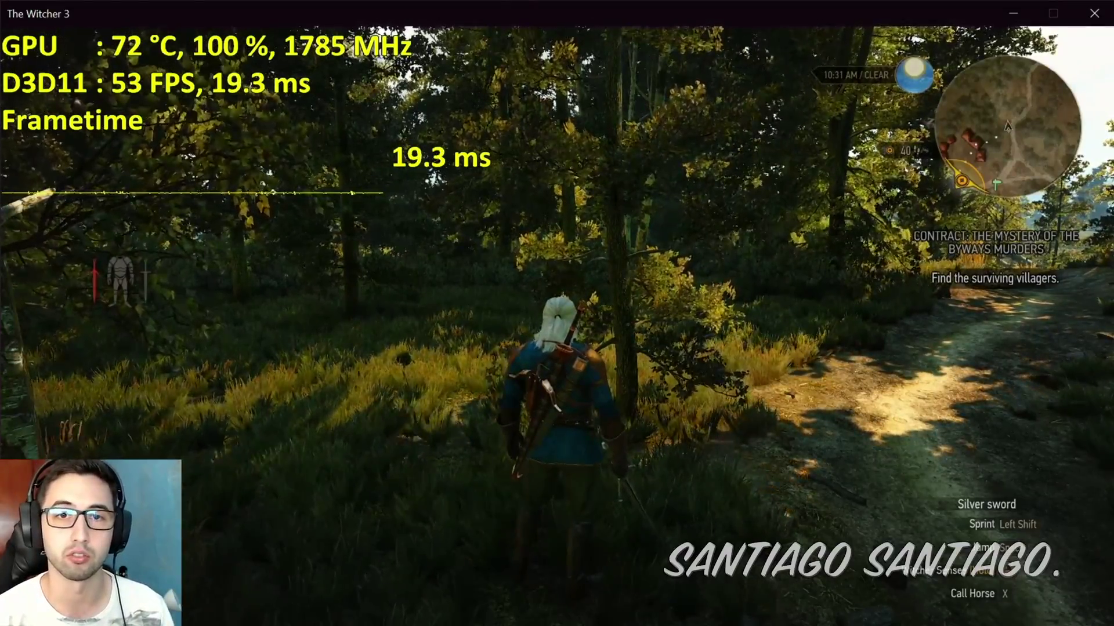
key("w")
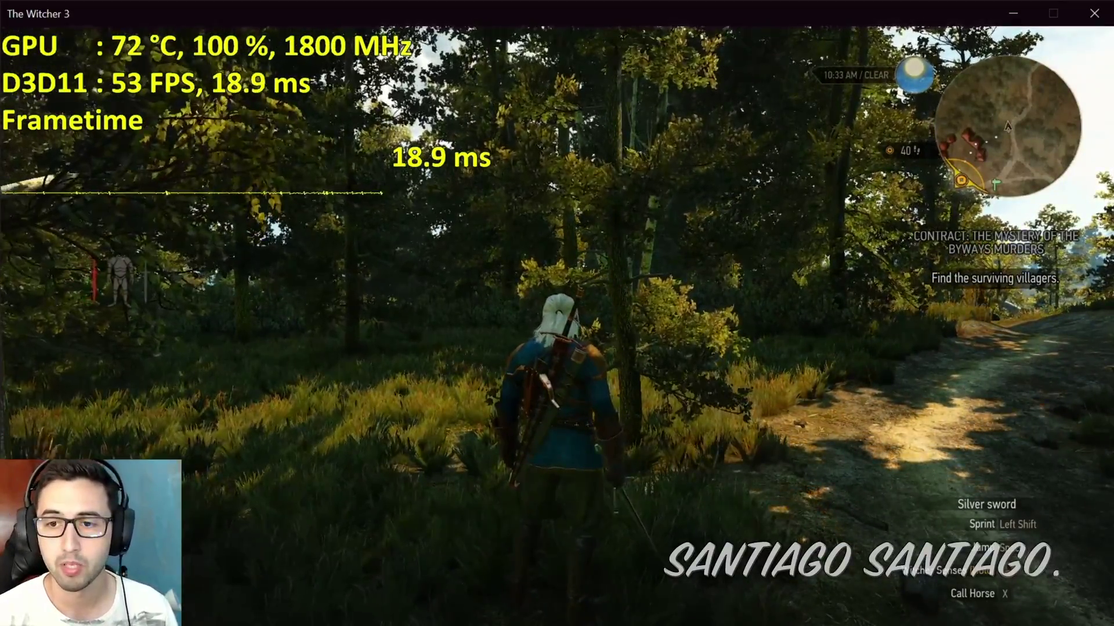
key("s")
key("d")
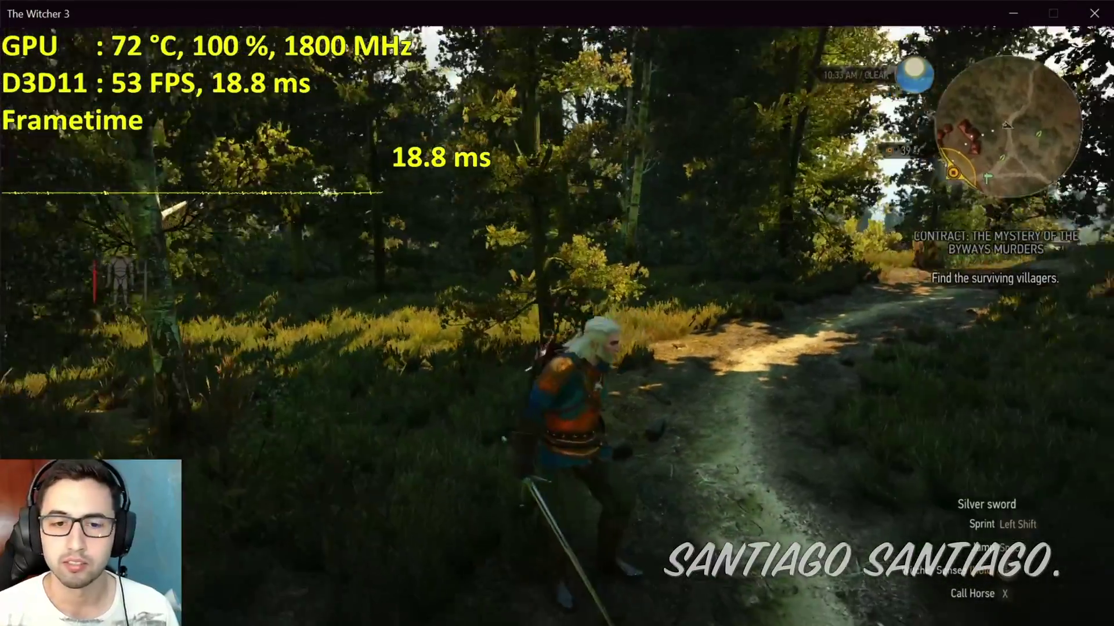
key("w")
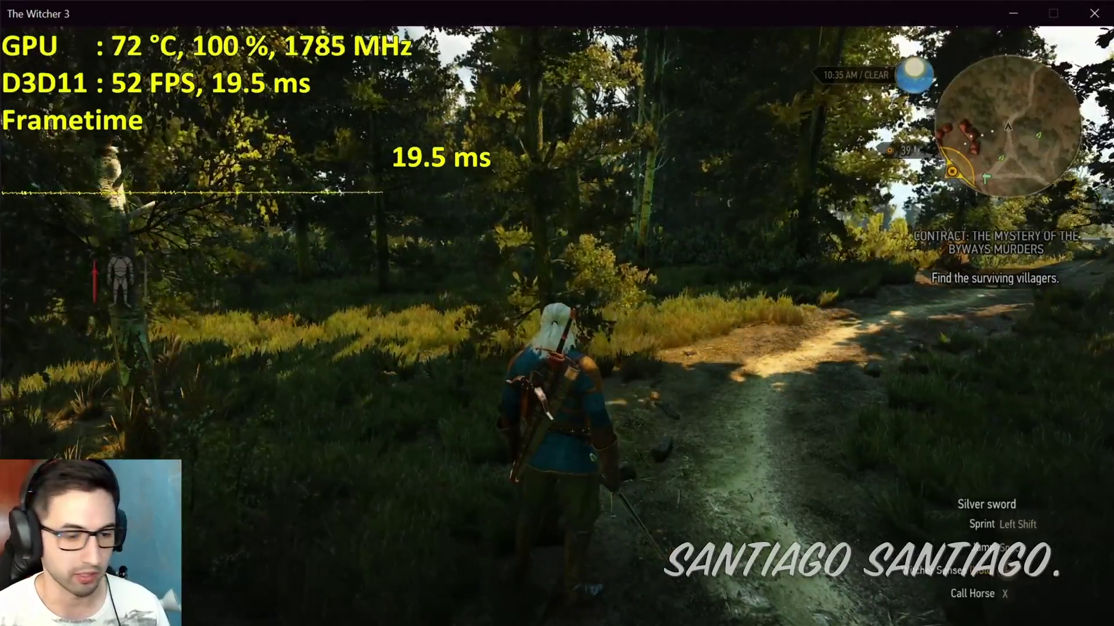
key("super")
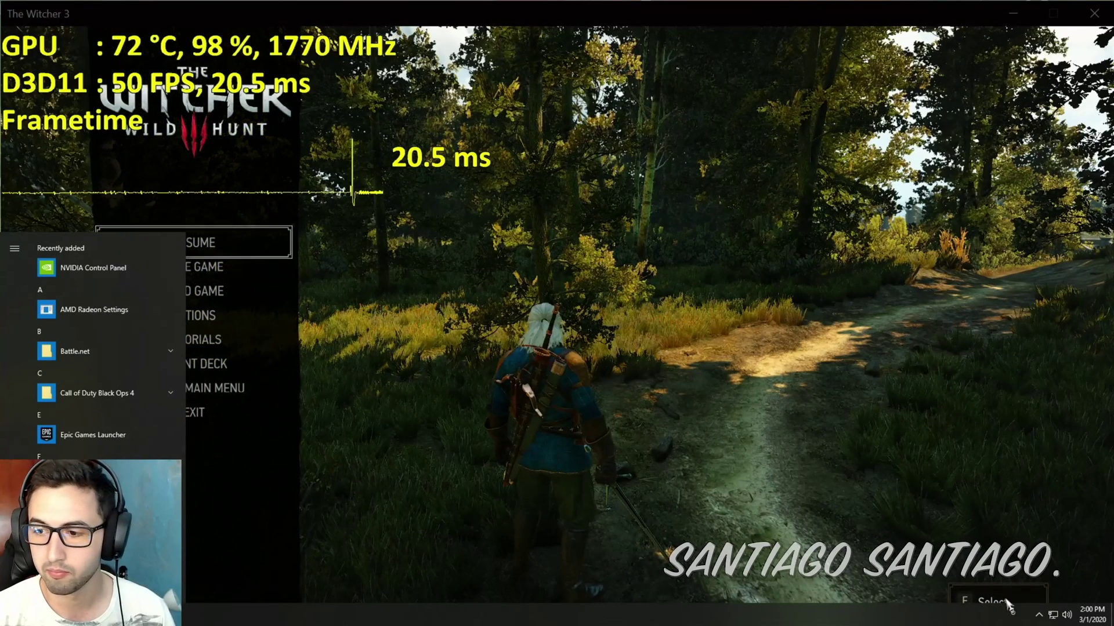
Reopen MSI Afterburner from the system tray and zoom in with Windows Magnifier
left_click(1039, 615)
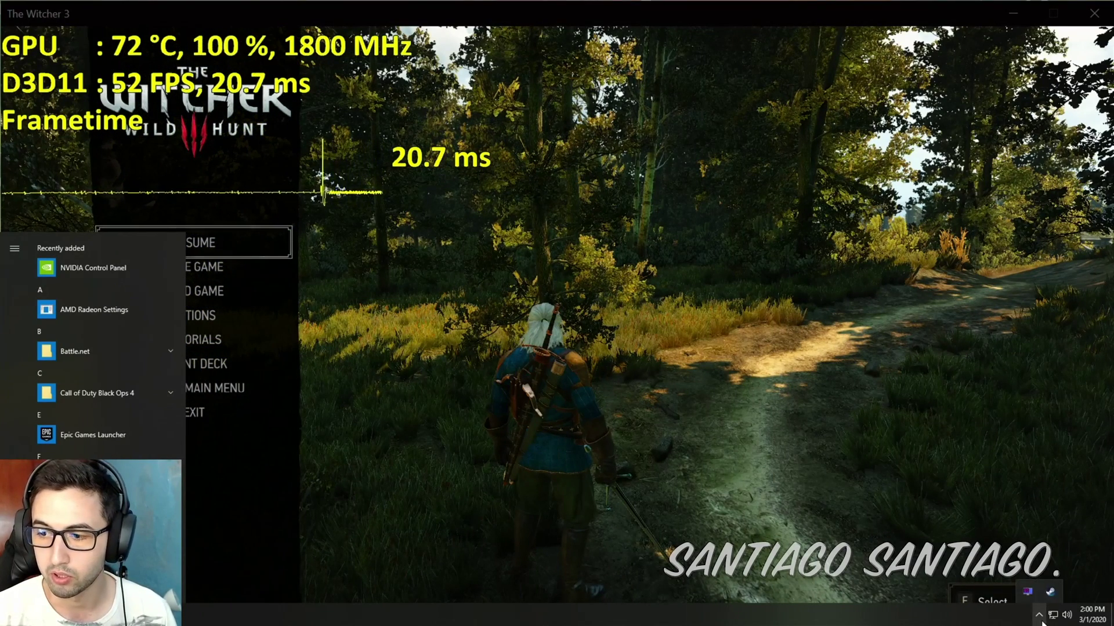
left_click(355, 621)
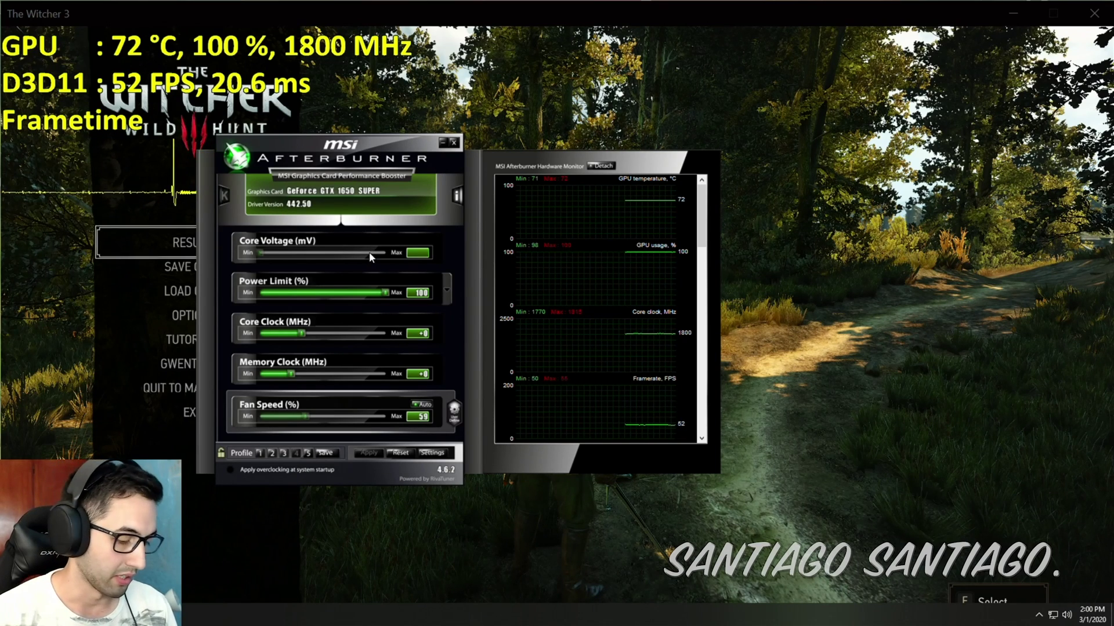
key("super+plus")
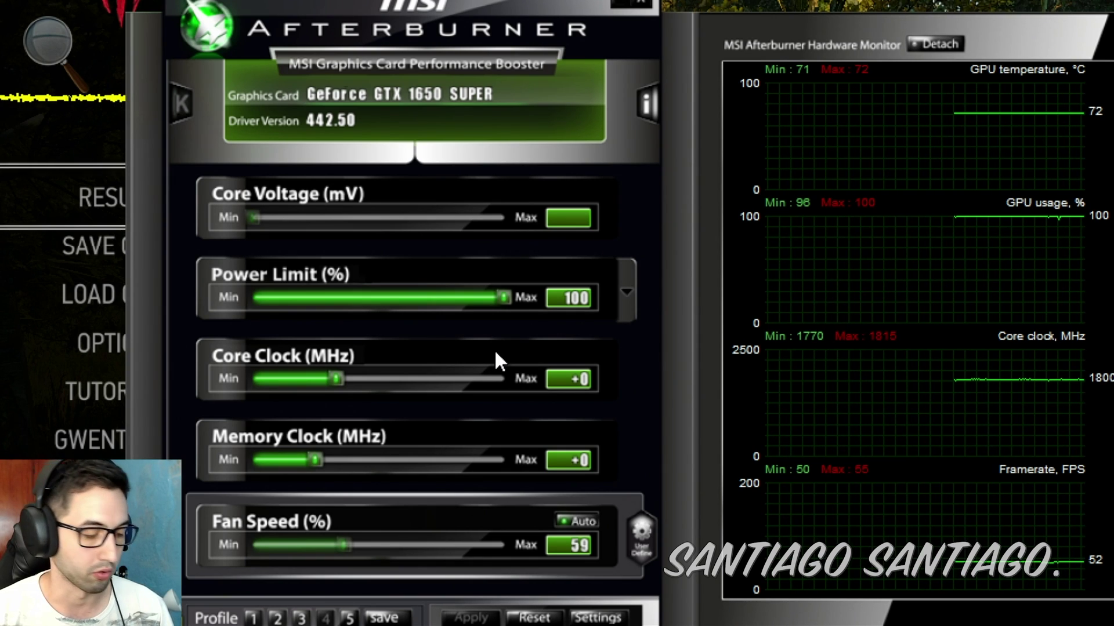
Open the voltage/frequency curve editor with Ctrl+F and move the main window left
key("ctrl+f")
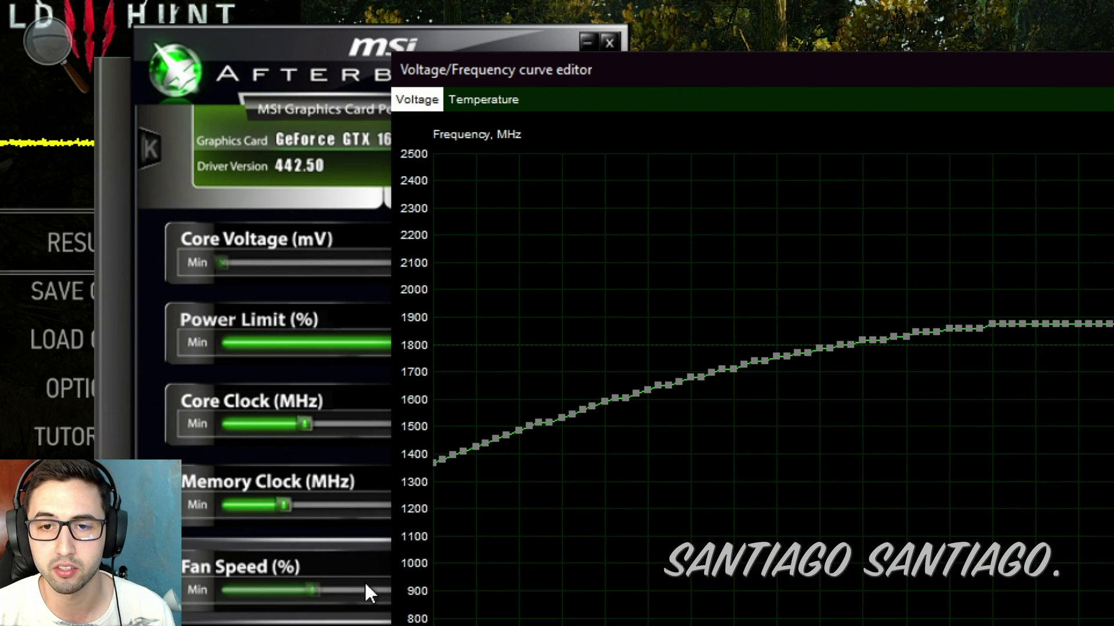
left_click_drag(291, 61, 17, 69)
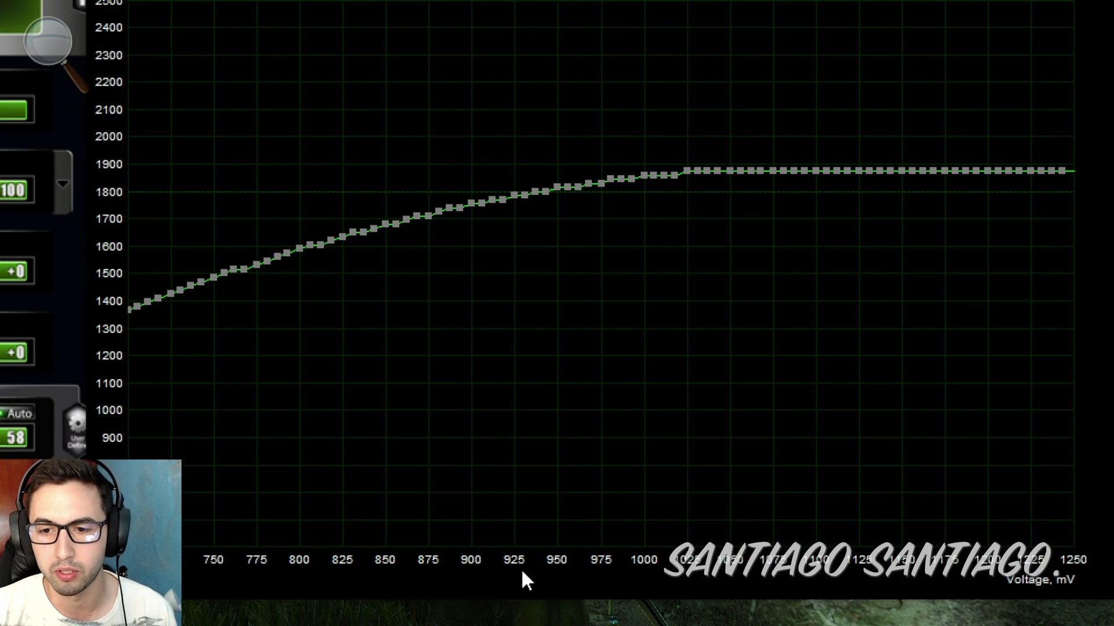
Drag the 925 mV point up and fine-tune it to 1800 MHz (+15 MHz offset)
left_click(515, 196)
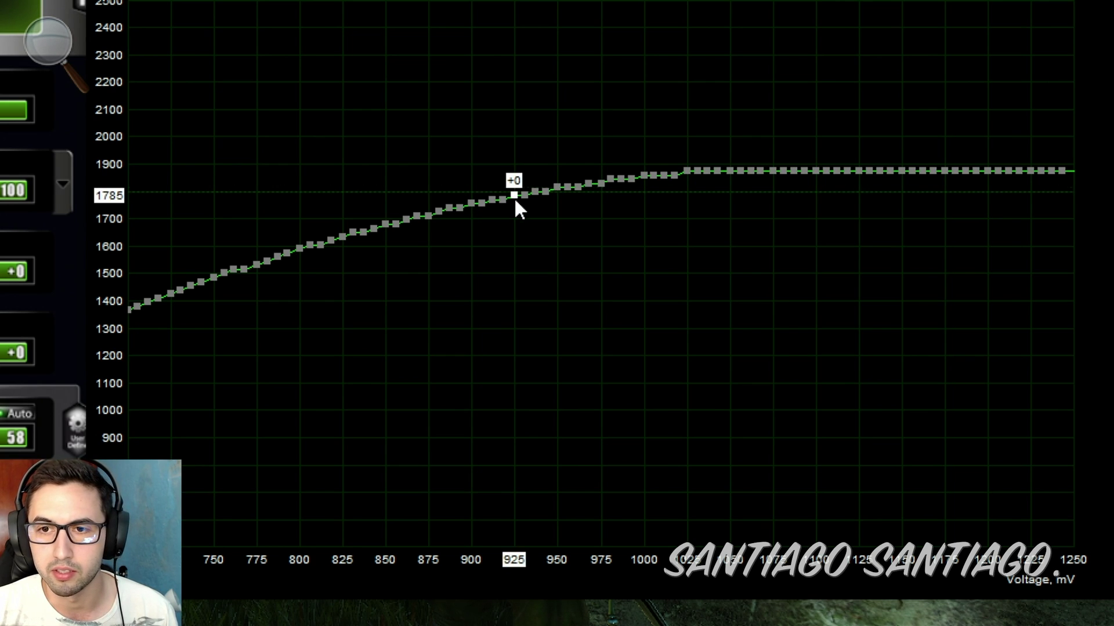
left_click_drag(514, 195, 514, 189)
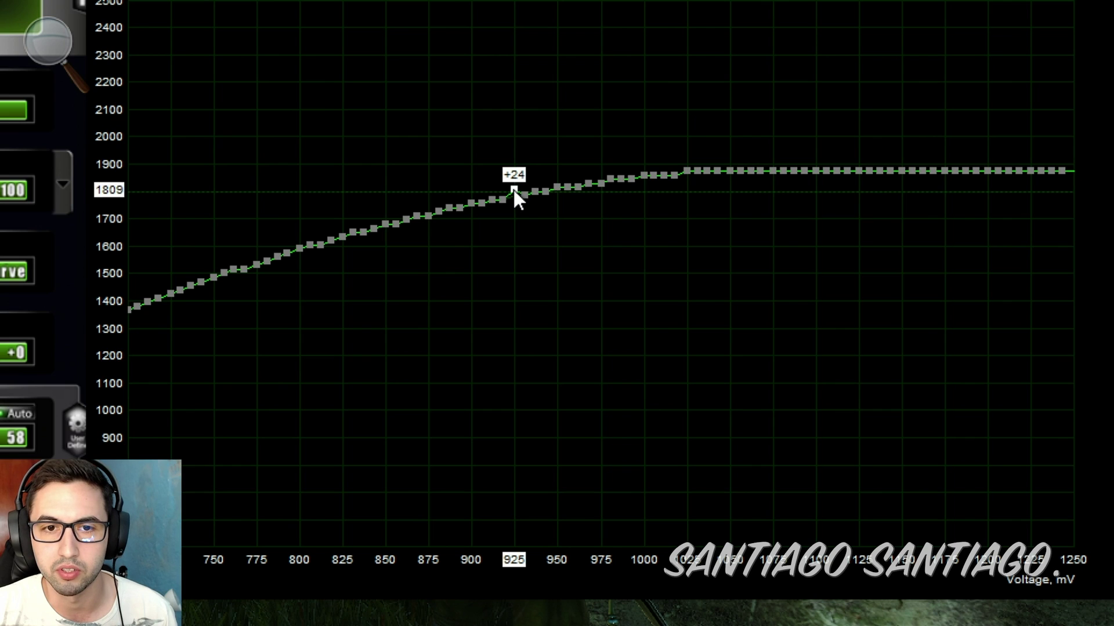
key("Down")
key("Down")
key("Down")
key("Down")
key("Down")
key("Down")
key("Down")
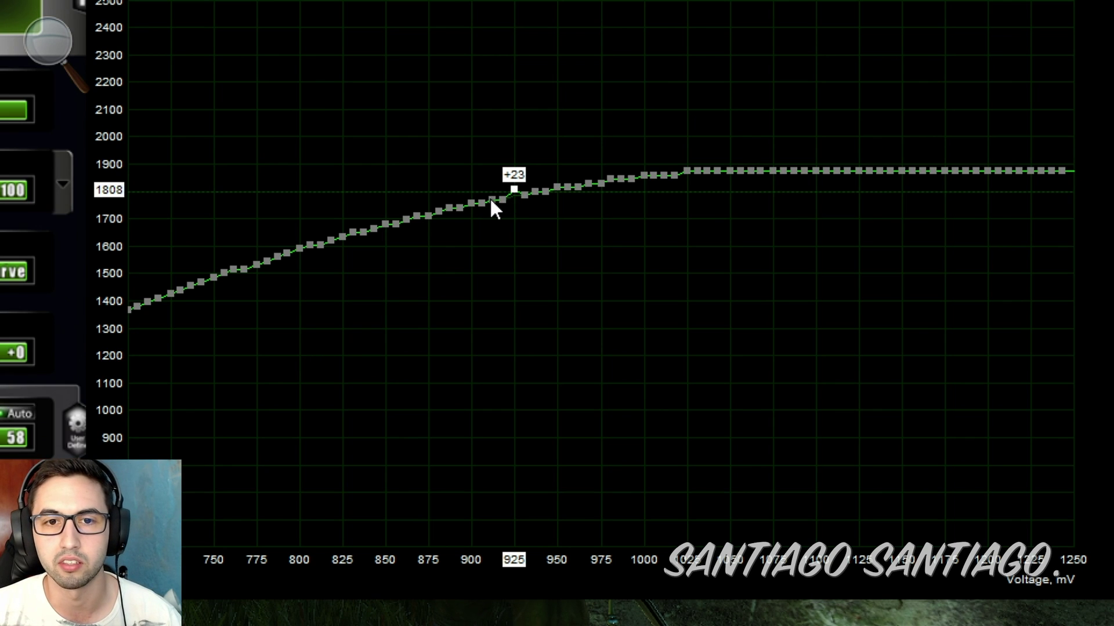
key("Down")
key("Down")
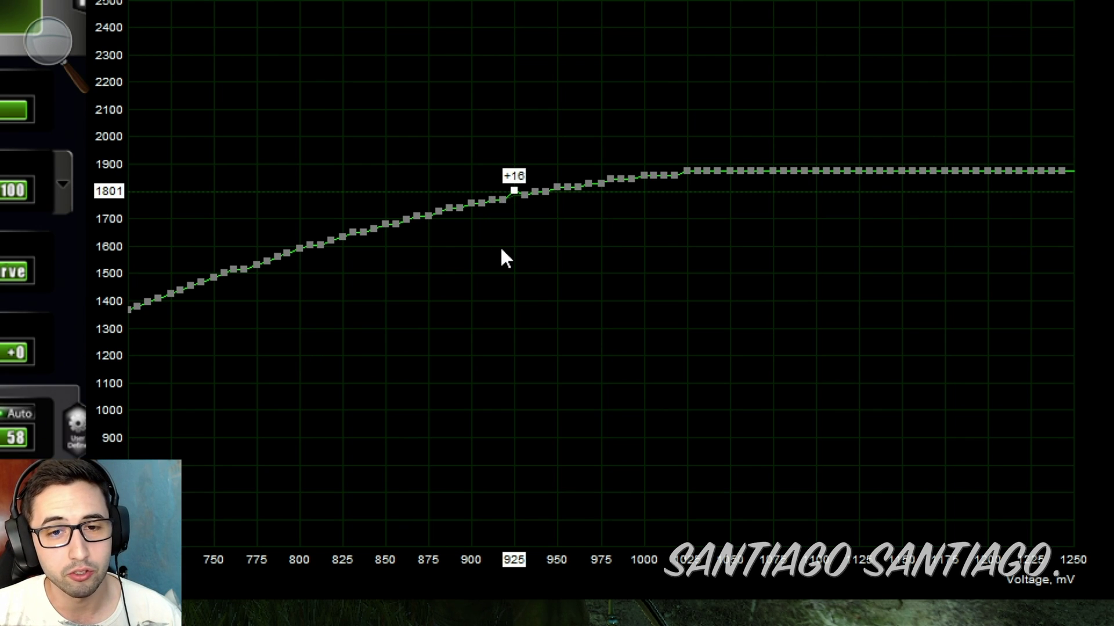
left_click(523, 192)
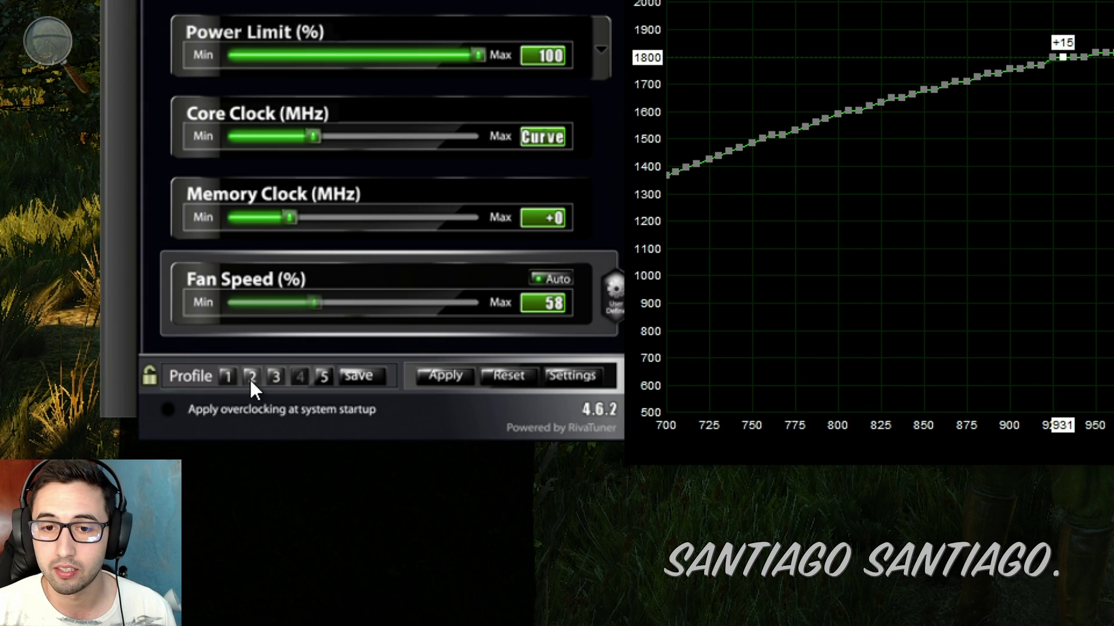
Select profile slot 1 and apply the curve flattened at 1800 MHz
left_click(229, 376)
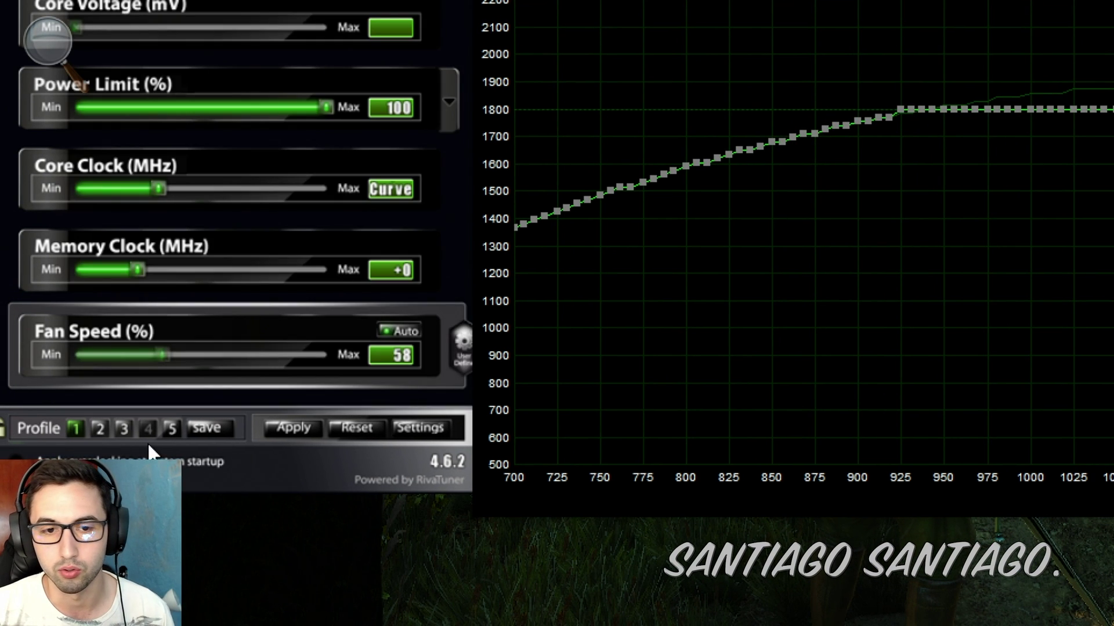
left_click(294, 430)
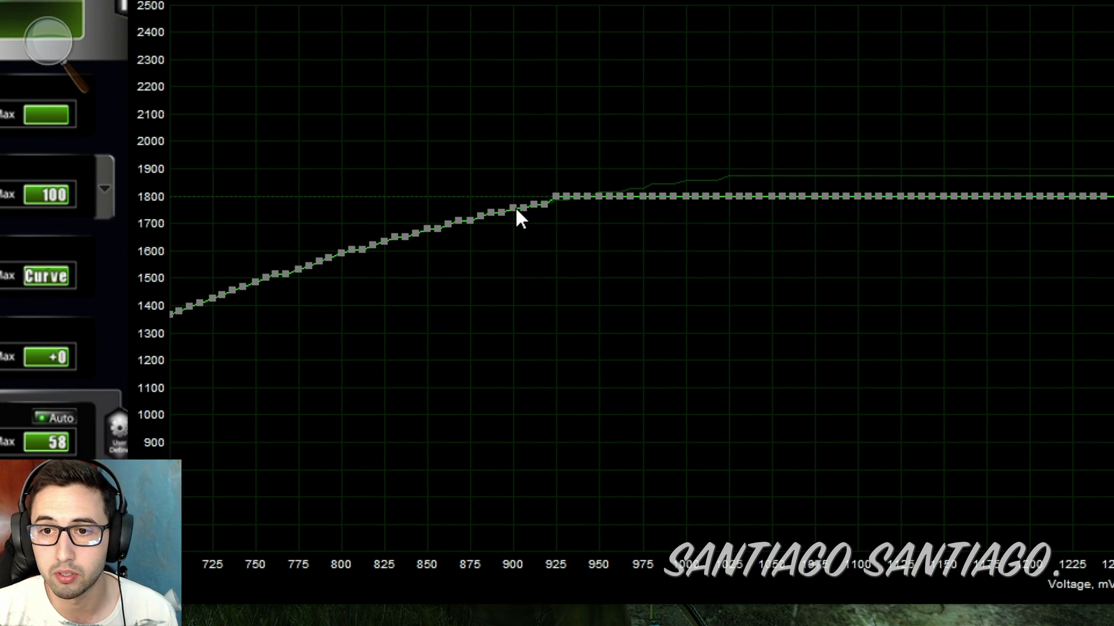
Raise the 906, 912, 918 and 900 mV points to 1800 MHz and apply the curve
mouse_move(512, 211)
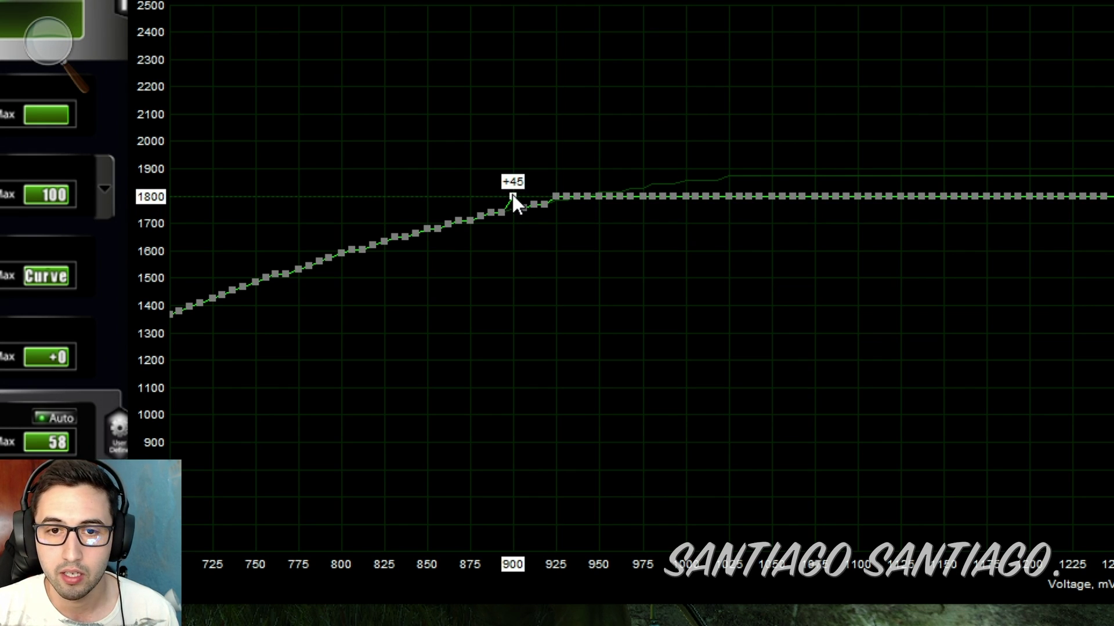
left_click_drag(525, 205, 524, 195)
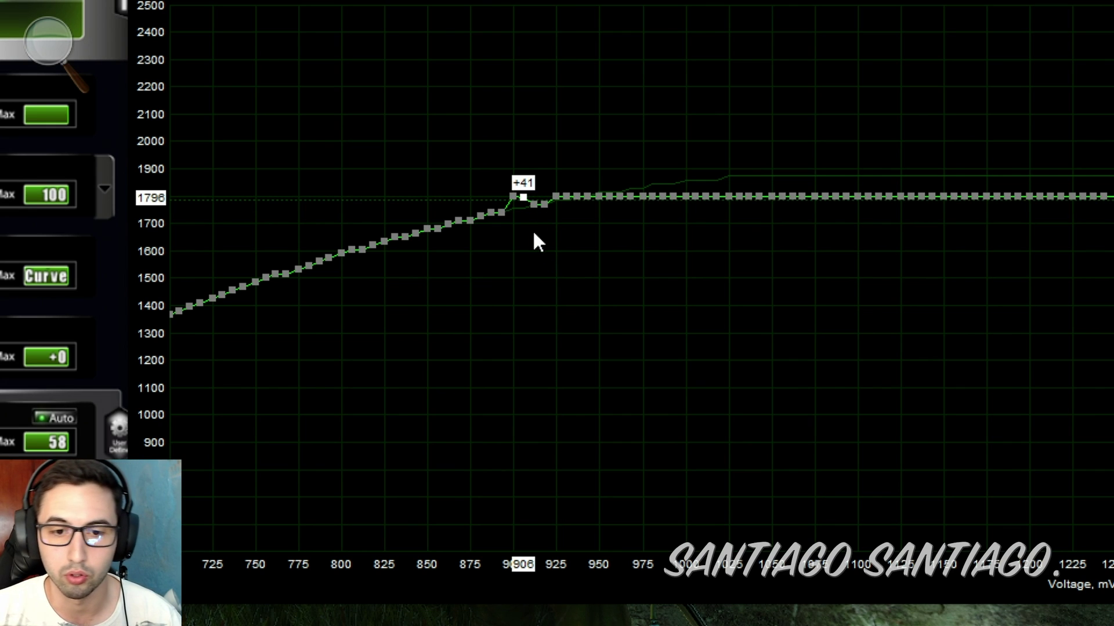
key("Up")
key("Up")
key("Up")
key("Up")
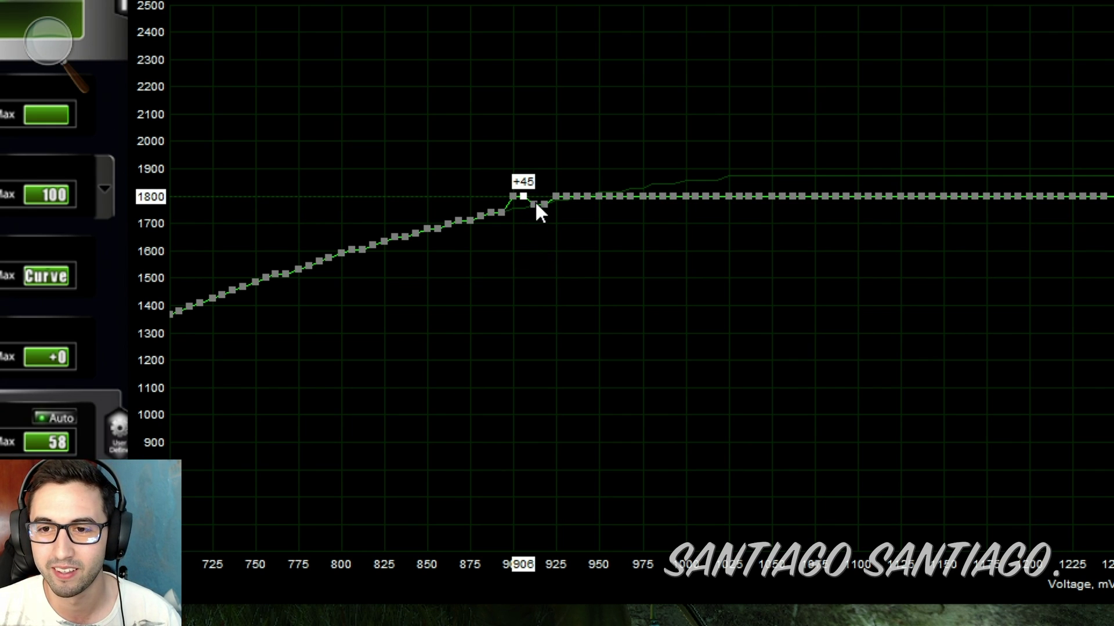
mouse_move(534, 216)
key("Up")
key("Up")
key("Up")
key("Up")
key("Up")
key("Up")
key("Up")
key("Up")
key("Up")
key("Up")
key("Up")
key("Up")
key("Up")
key("Up")
key("Up")
key("Up")
key("Up")
key("Up")
key("Up")
key("Up")
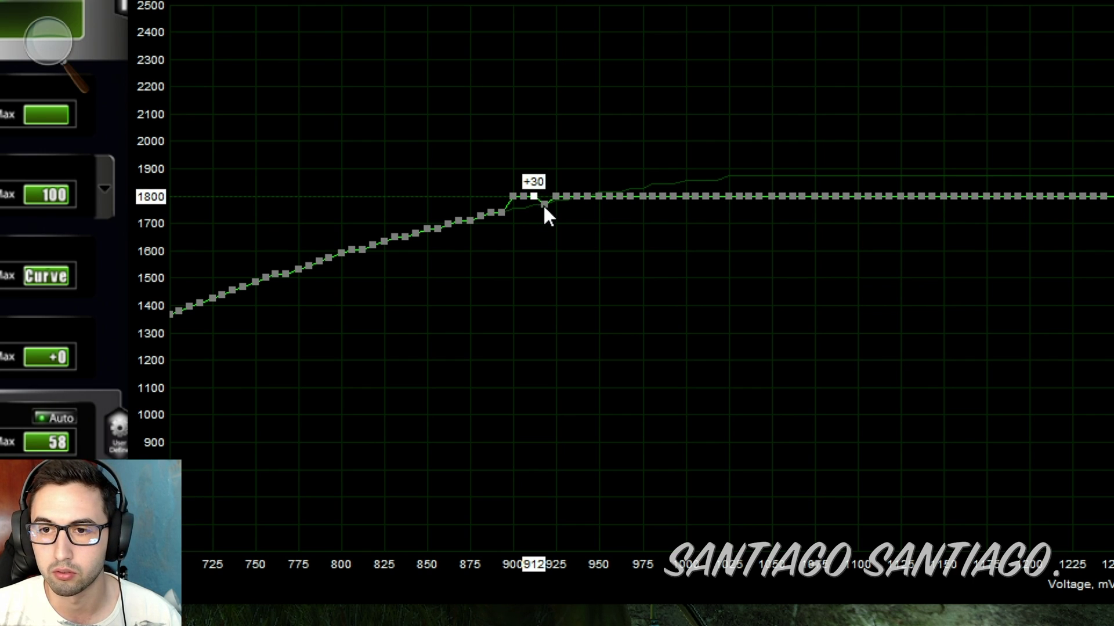
left_click_drag(544, 207, 544, 200)
key("Up")
key("Up")
key("Up")
key("Up")
key("Up")
key("Up")
key("Up")
key("Up")
key("Up")
key("Up")
key("Up")
key("Up")
key("Up")
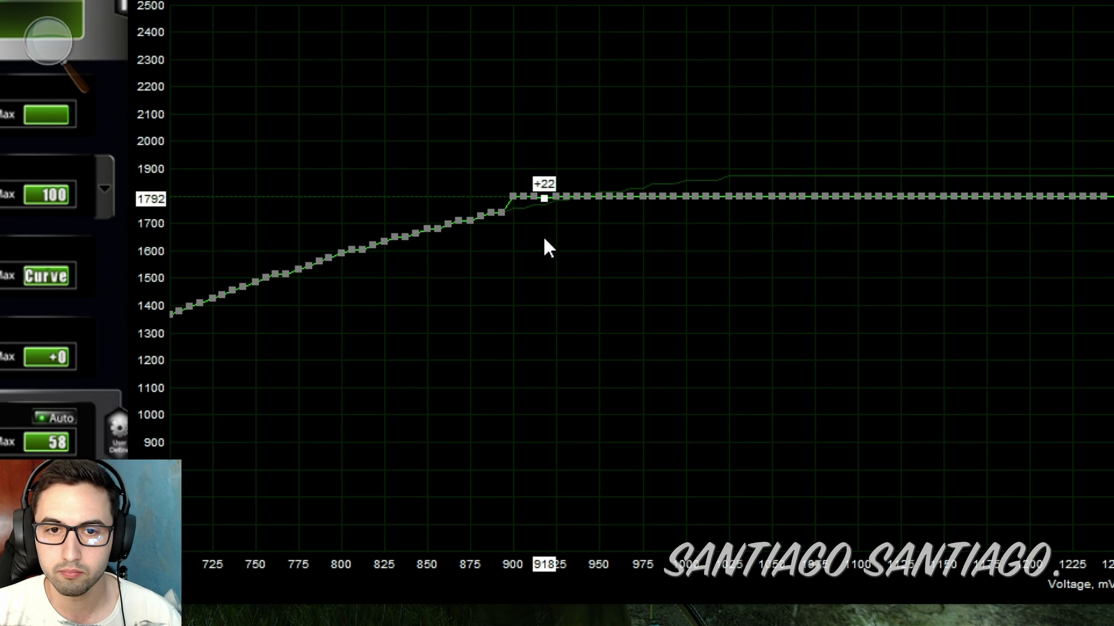
key("Down")
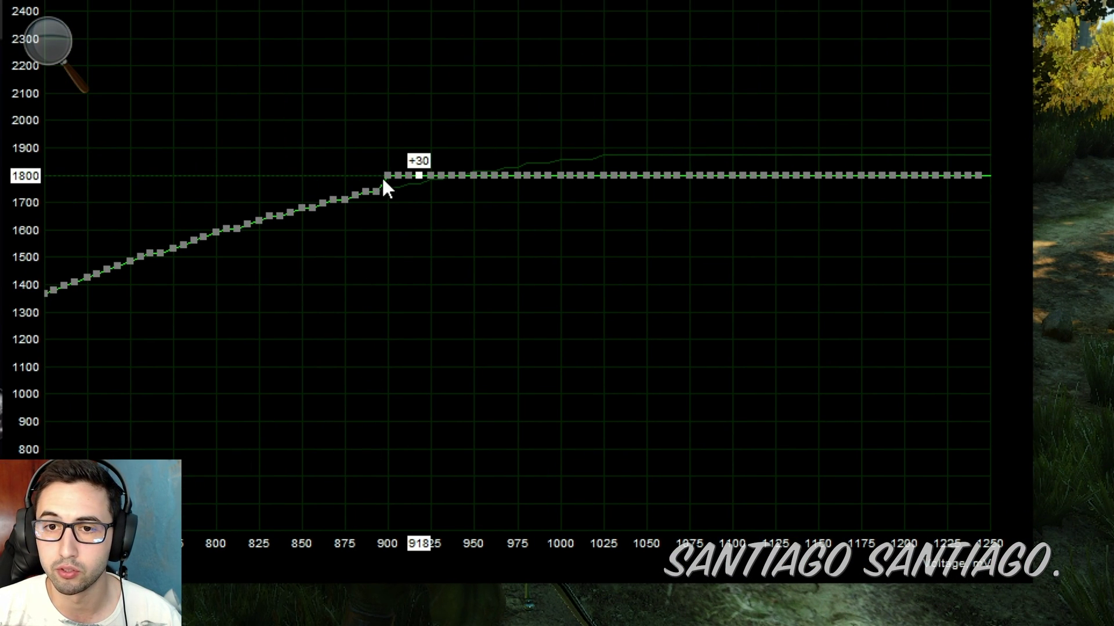
left_click_drag(383, 182, 387, 176)
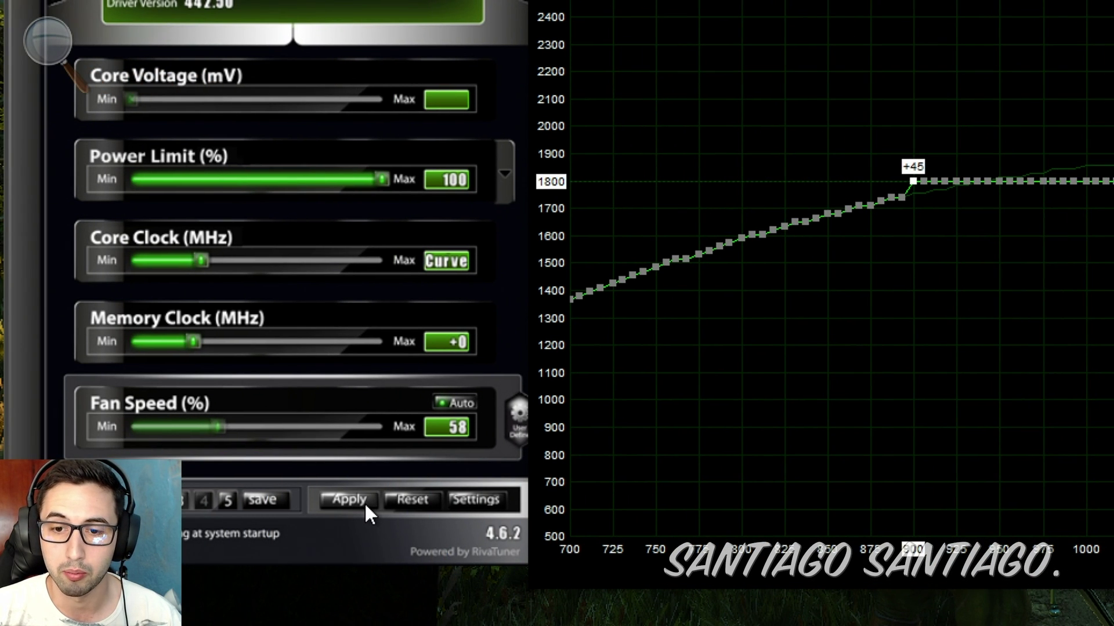
left_click(364, 503)
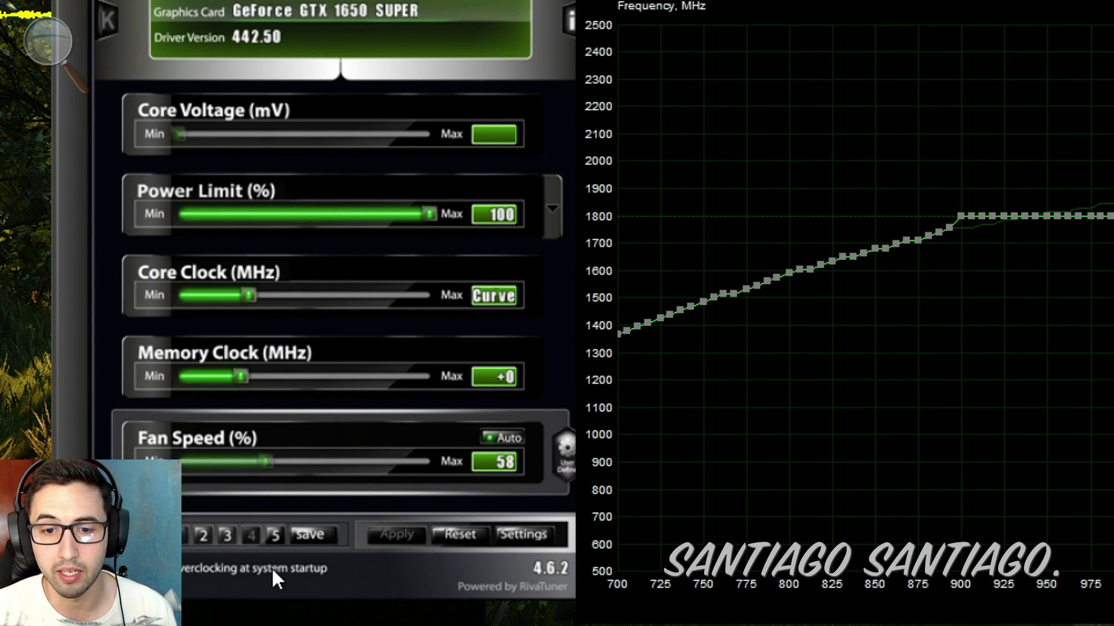
Load Profile 3's curve reaching 1800 MHz at 800 mV and apply it
left_click(228, 534)
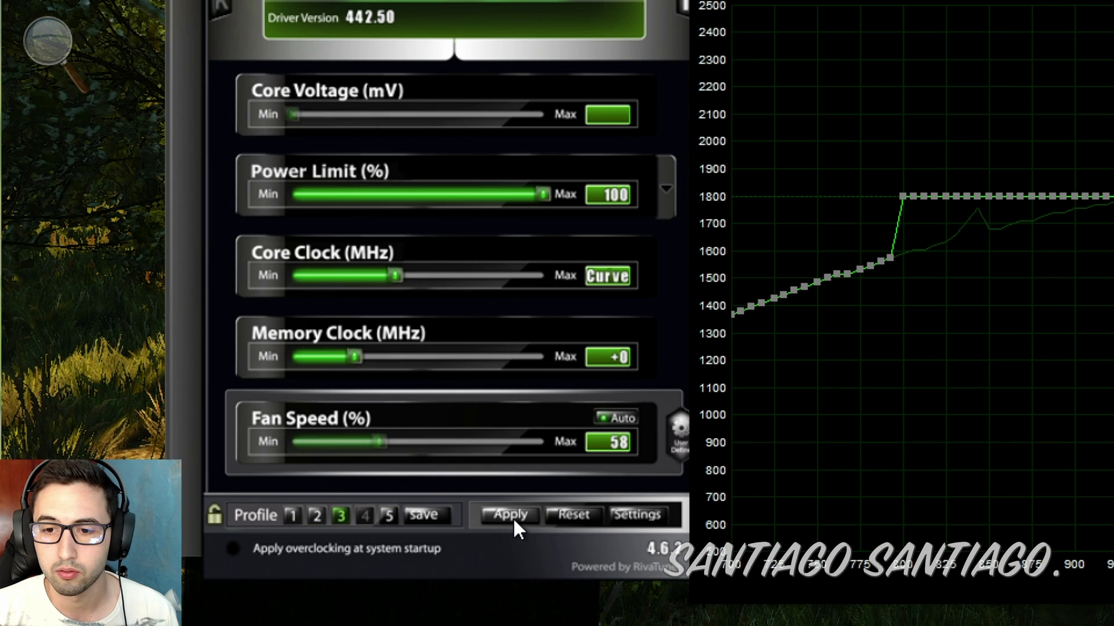
left_click(511, 515)
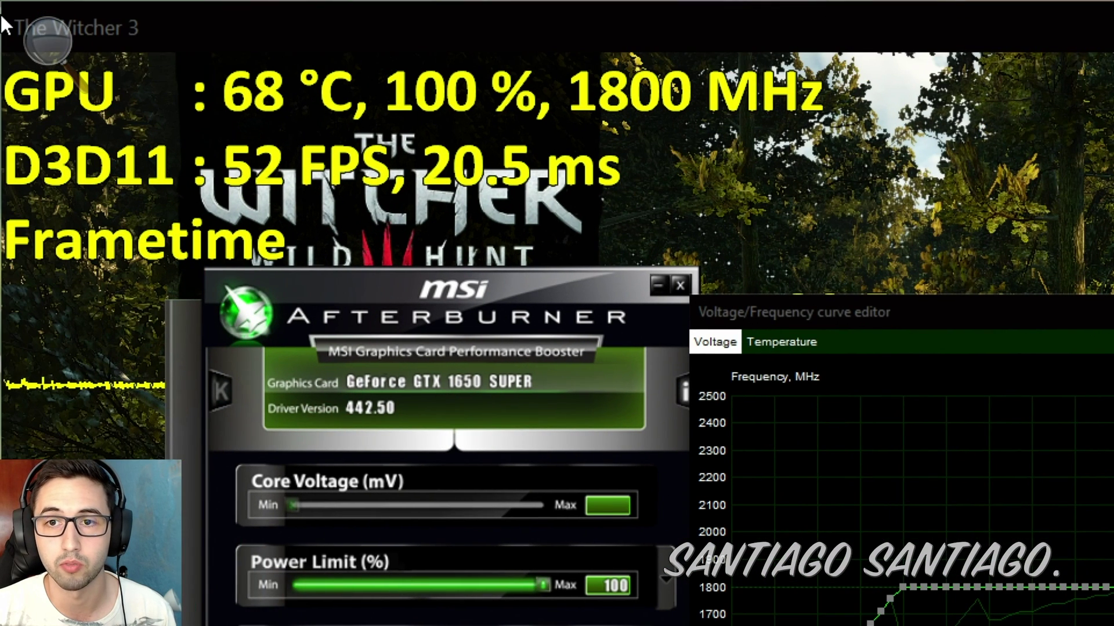
Close the screen magnifier and move the curve editor to the lower right
left_click(46, 41)
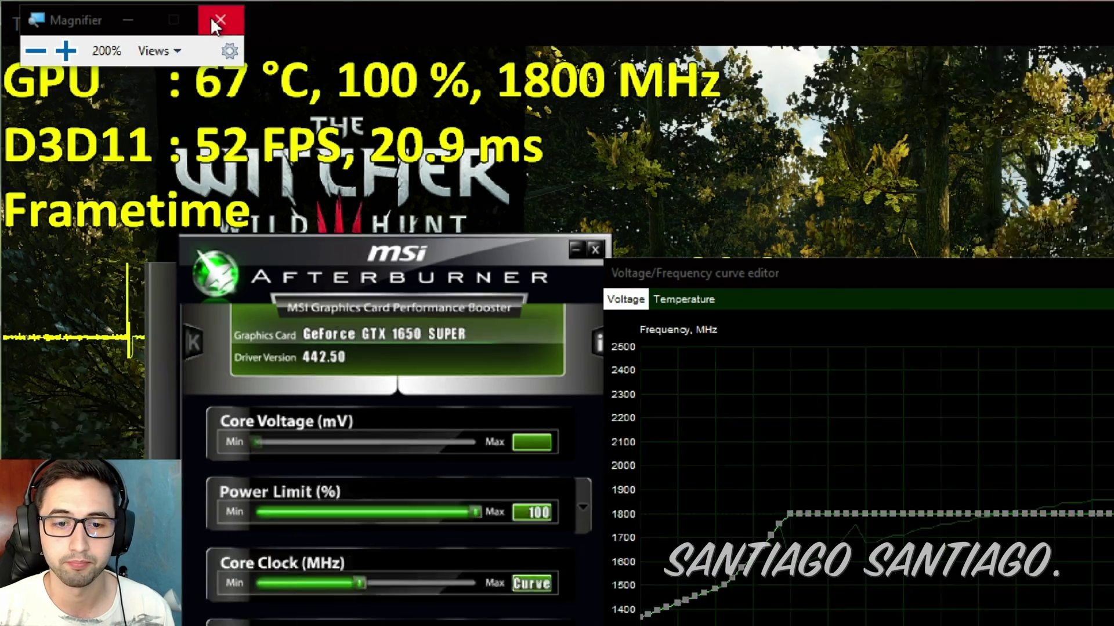
left_click(251, 24)
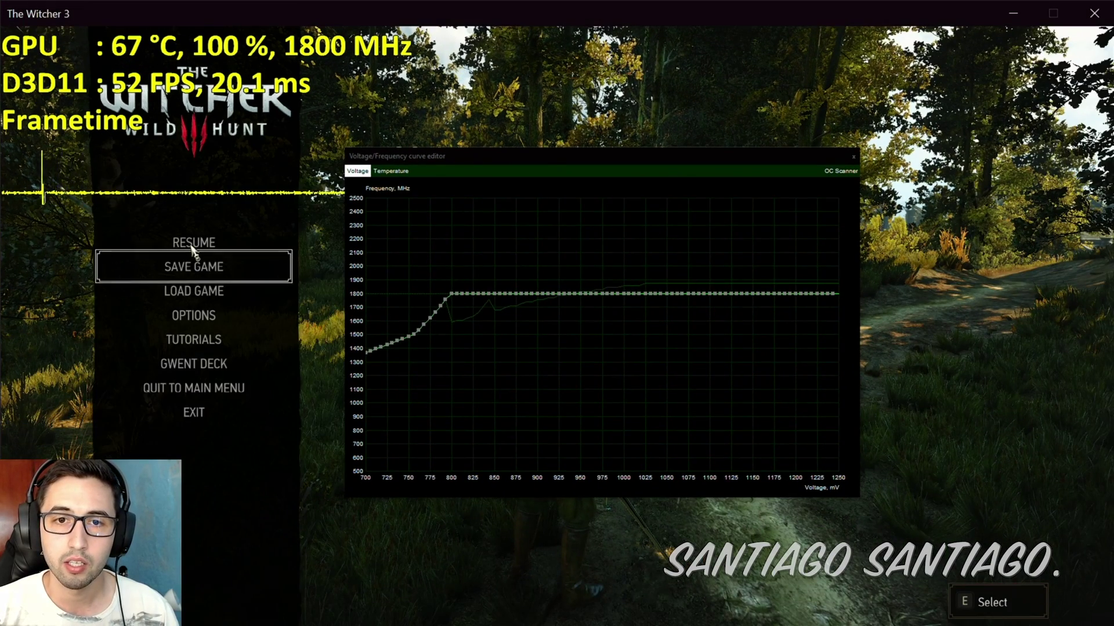
left_click_drag(470, 156, 708, 284)
Resume the game and walk Geralt back and forth along the forest path
key("Escape")
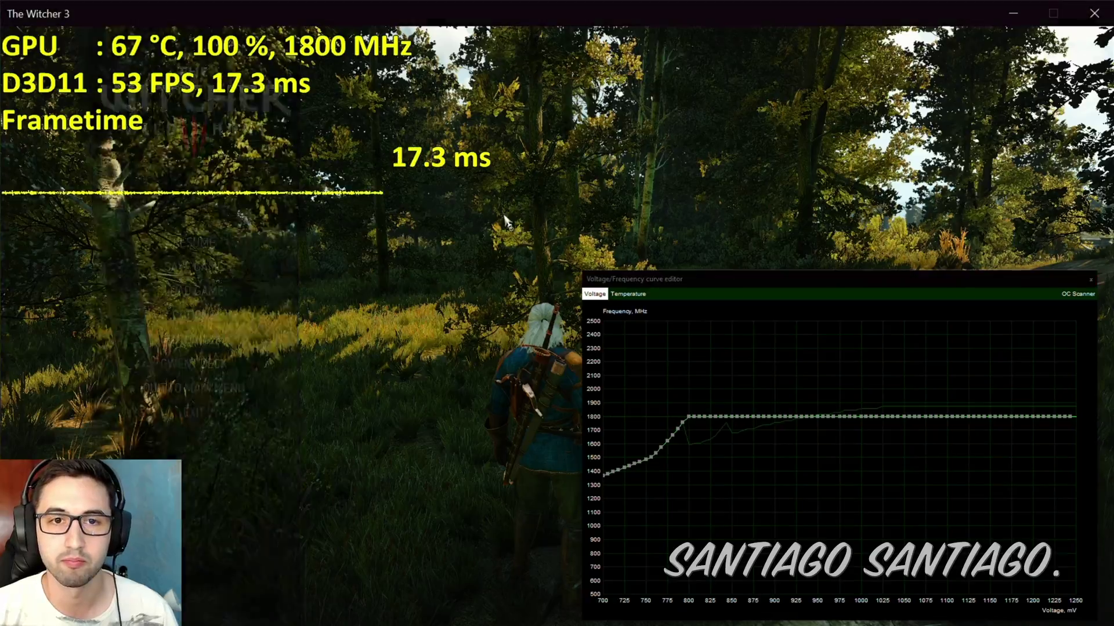
key("w")
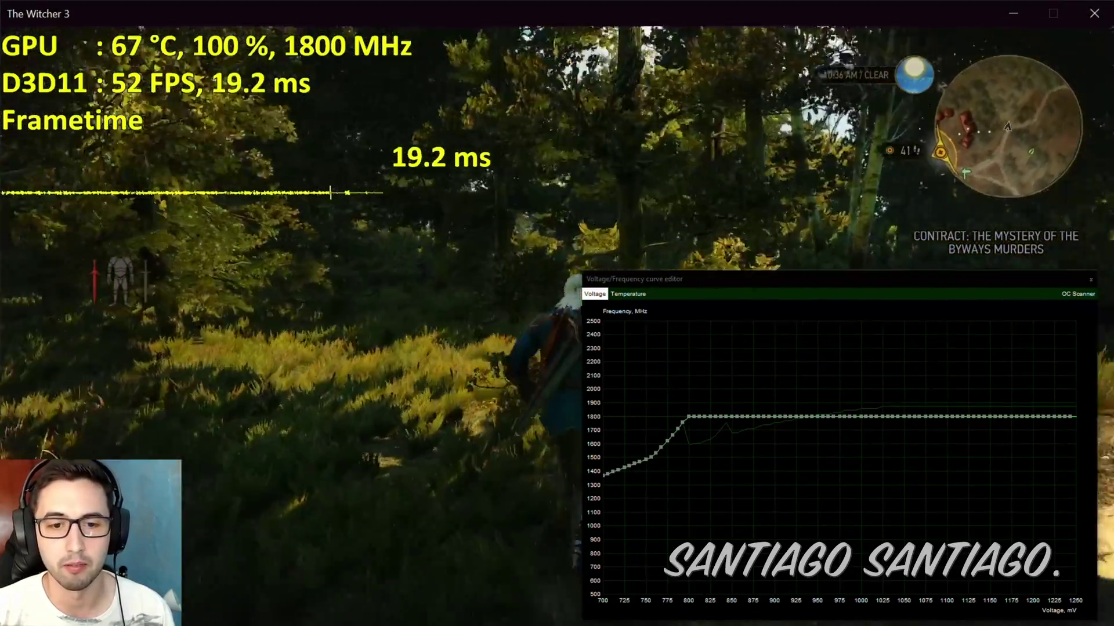
key("s")
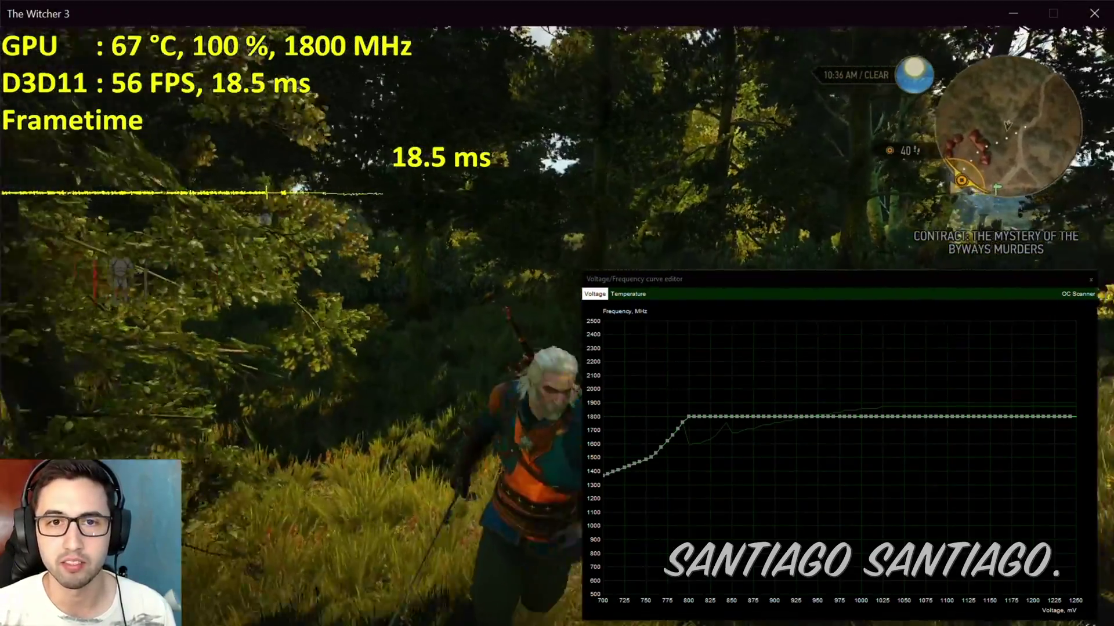
key("w")
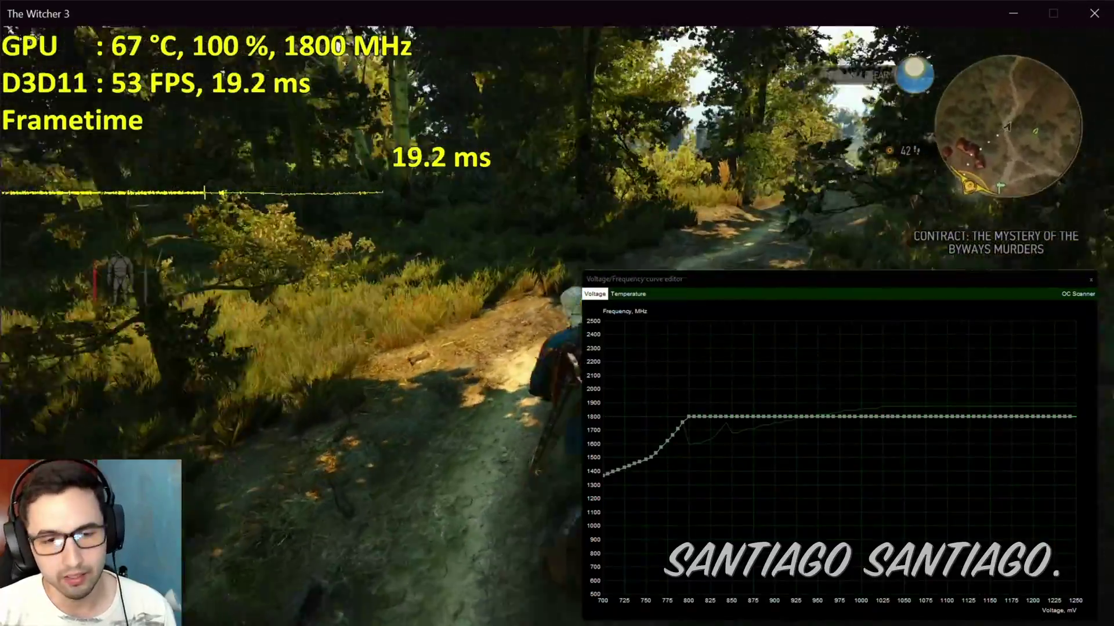
key("w")
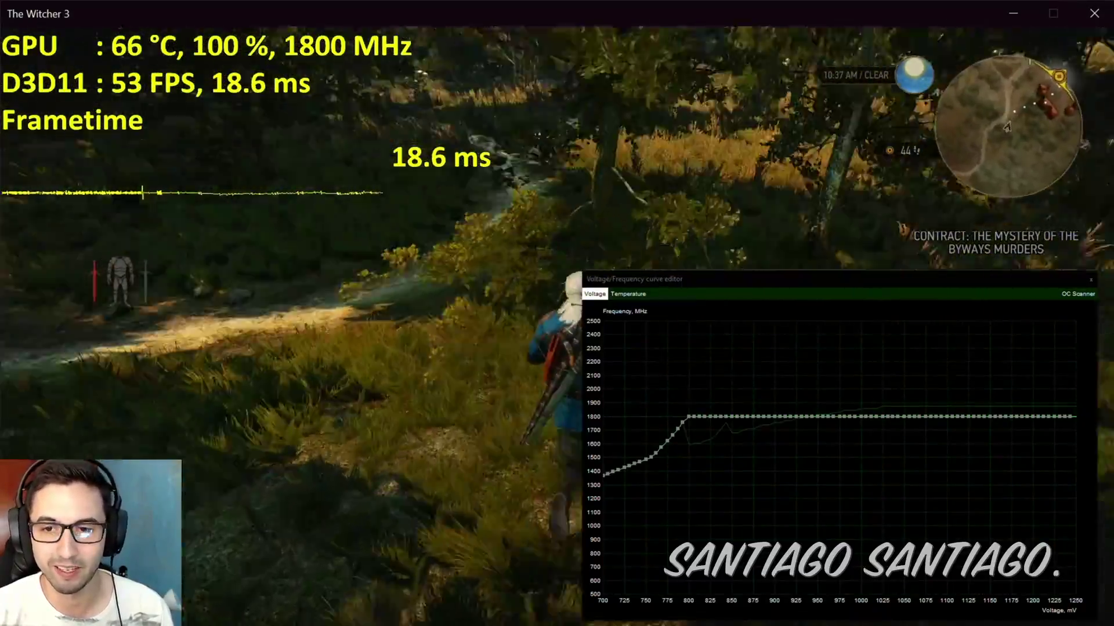
key("w")
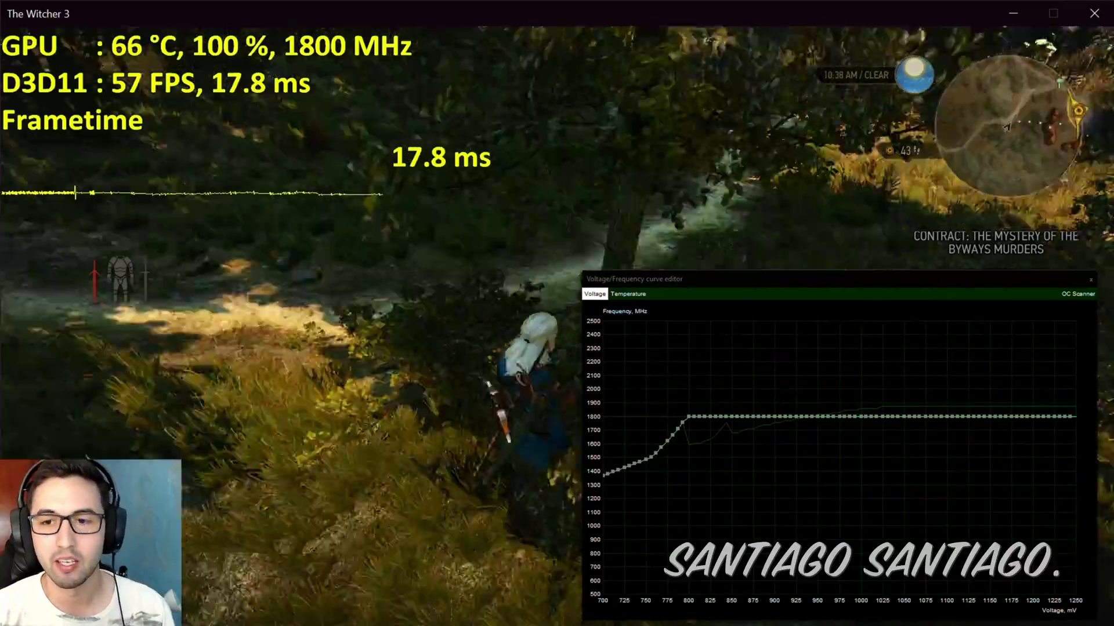
key("w")
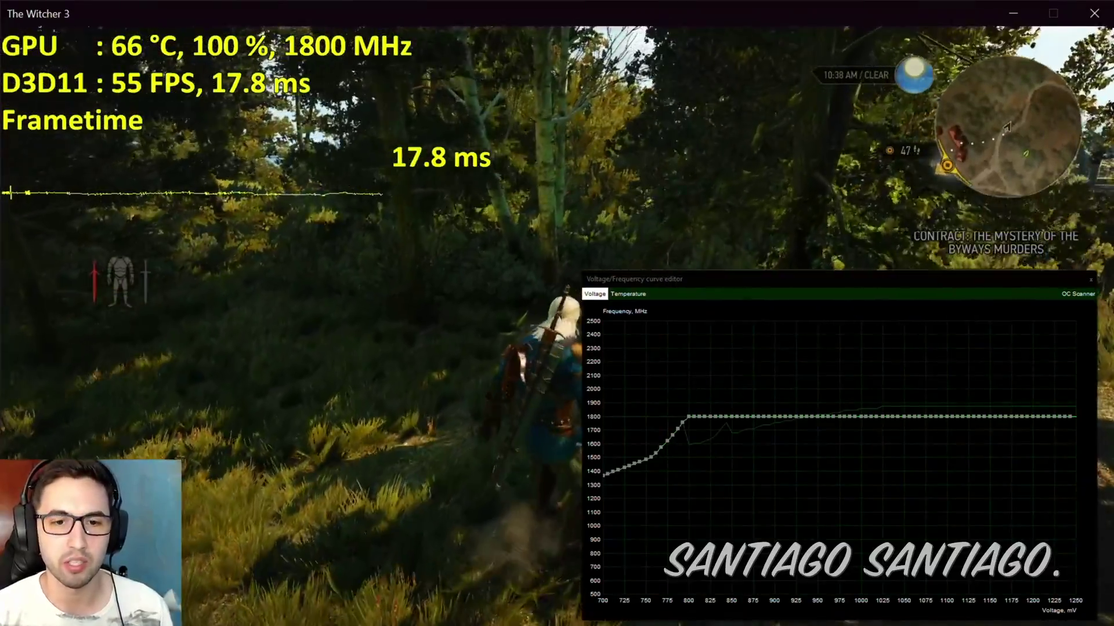
key("w")
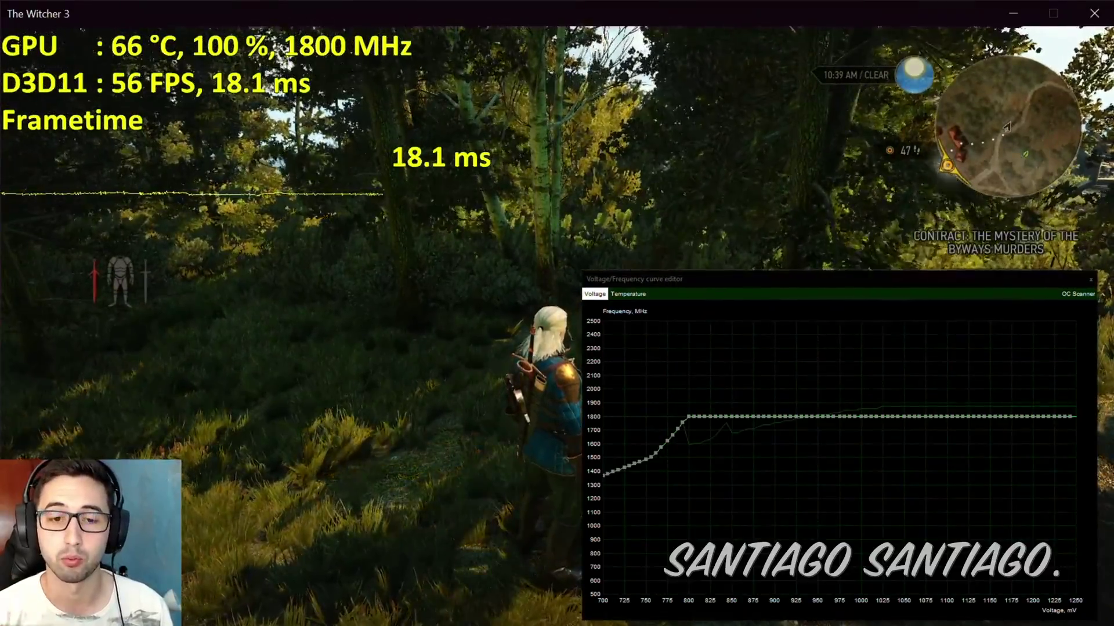
Keep running Geralt through the trees to load the GPU, then switch to MSI Afterburner
key("w")
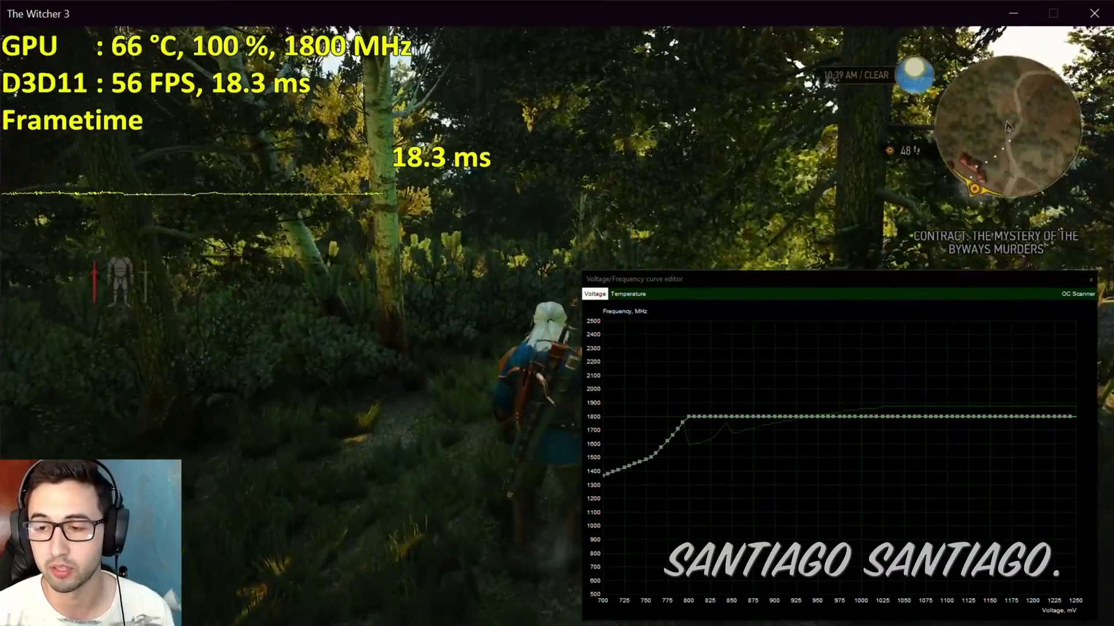
key("w")
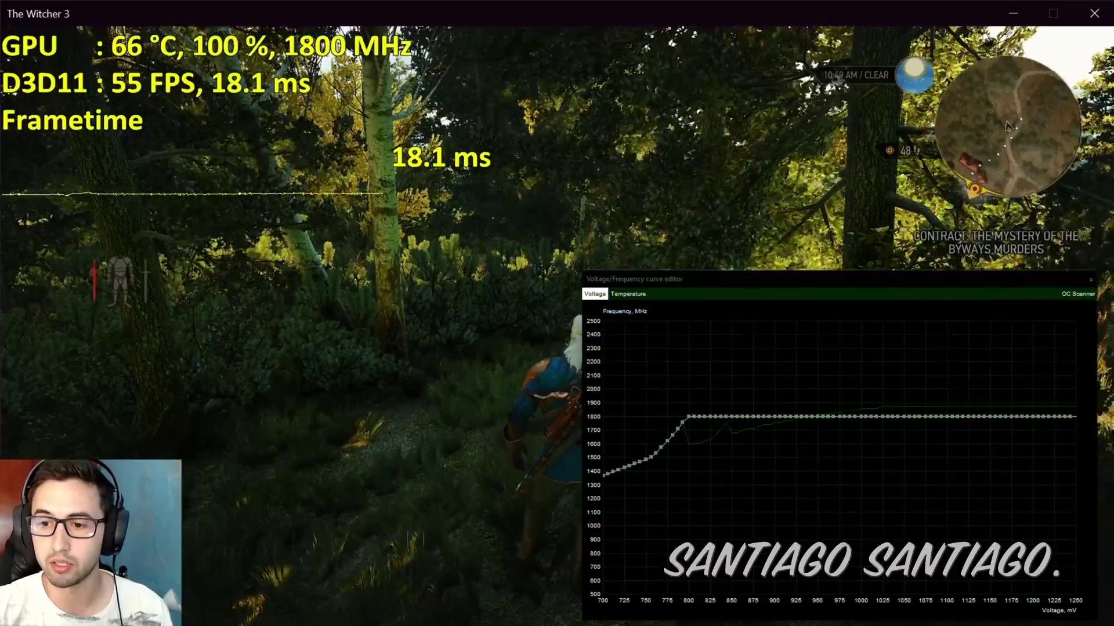
key("w")
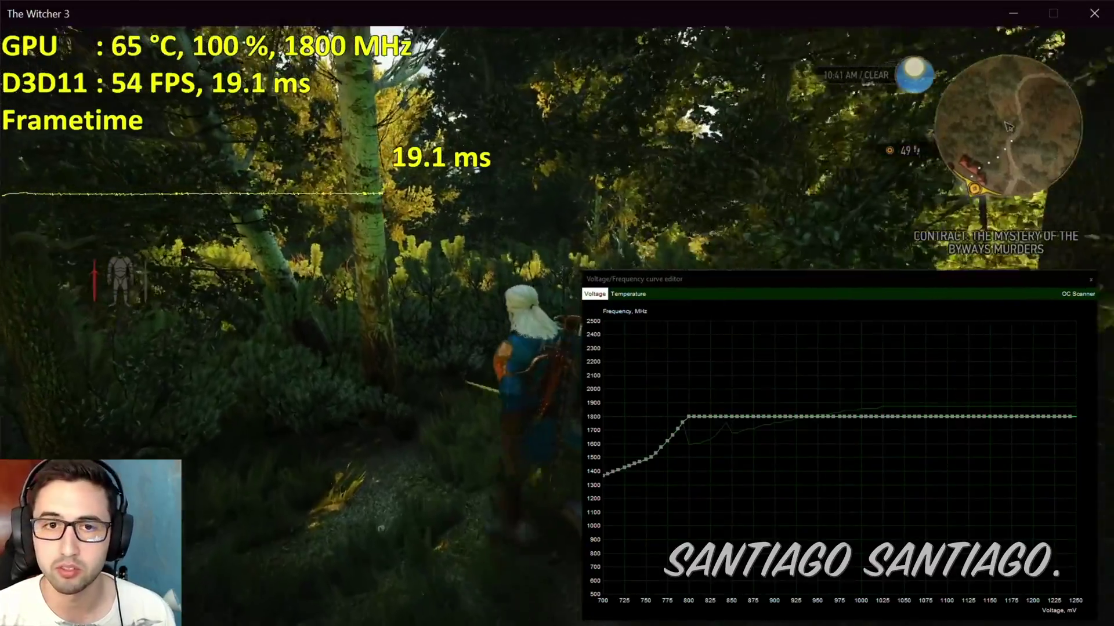
key("s")
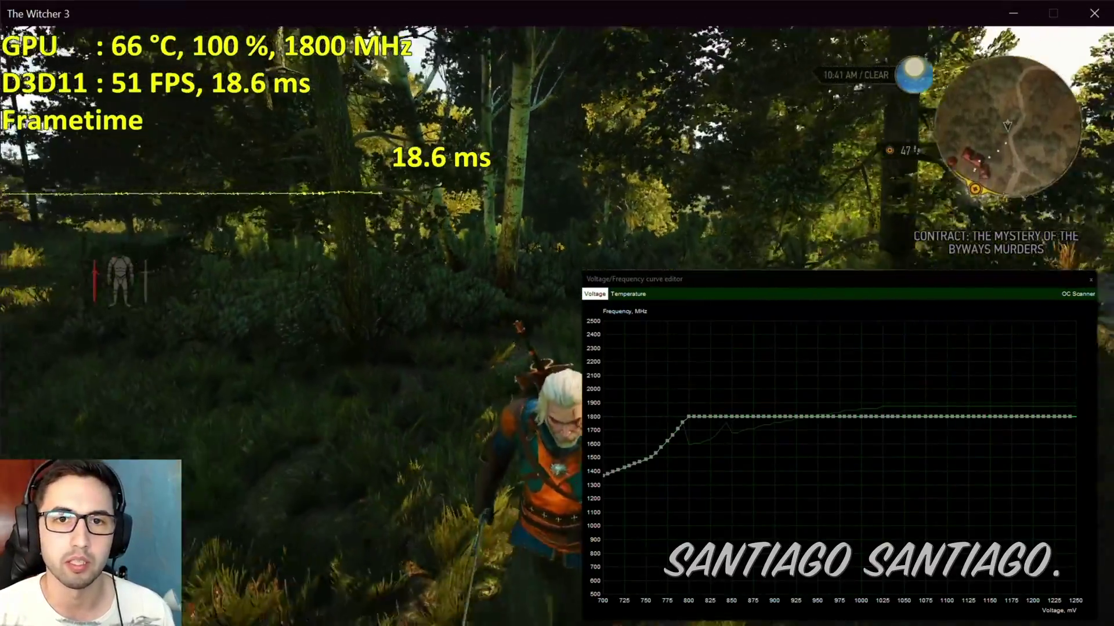
key("w")
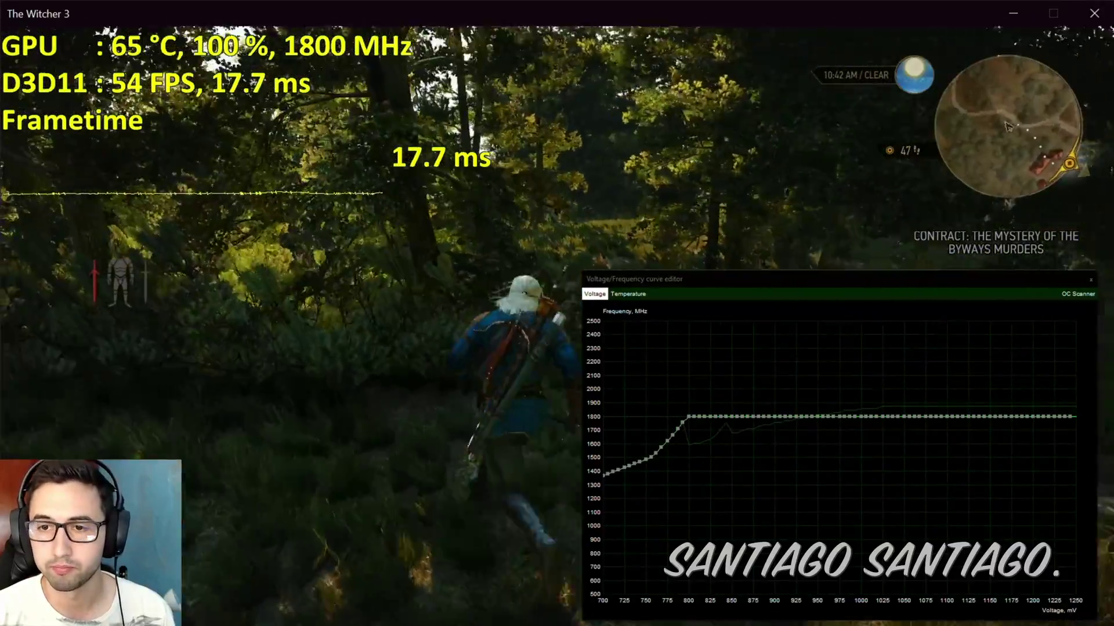
key("w")
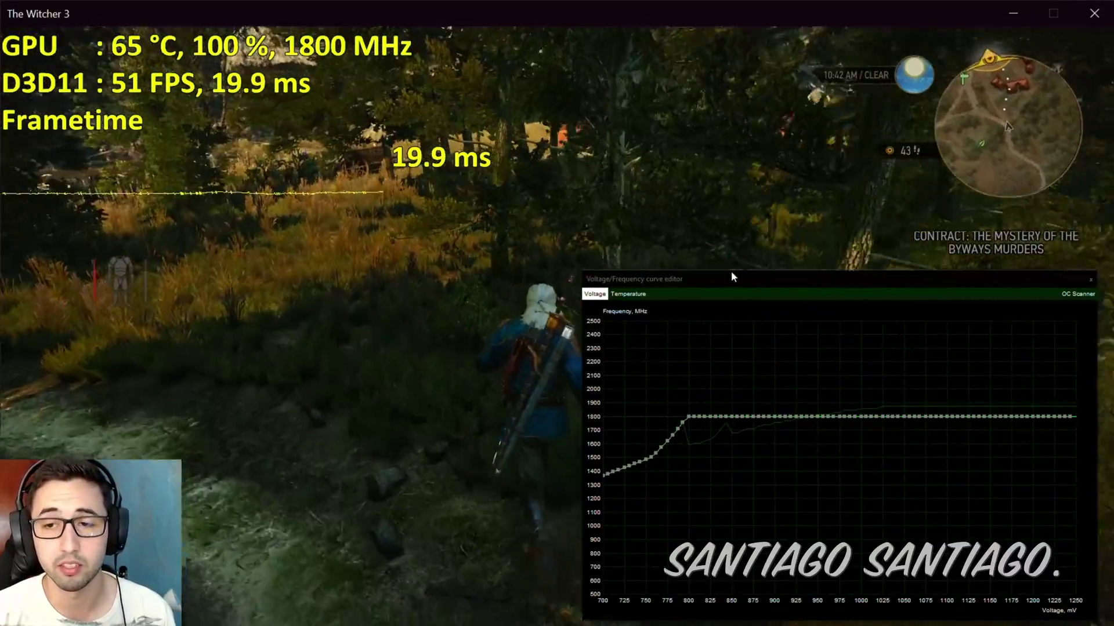
key("w")
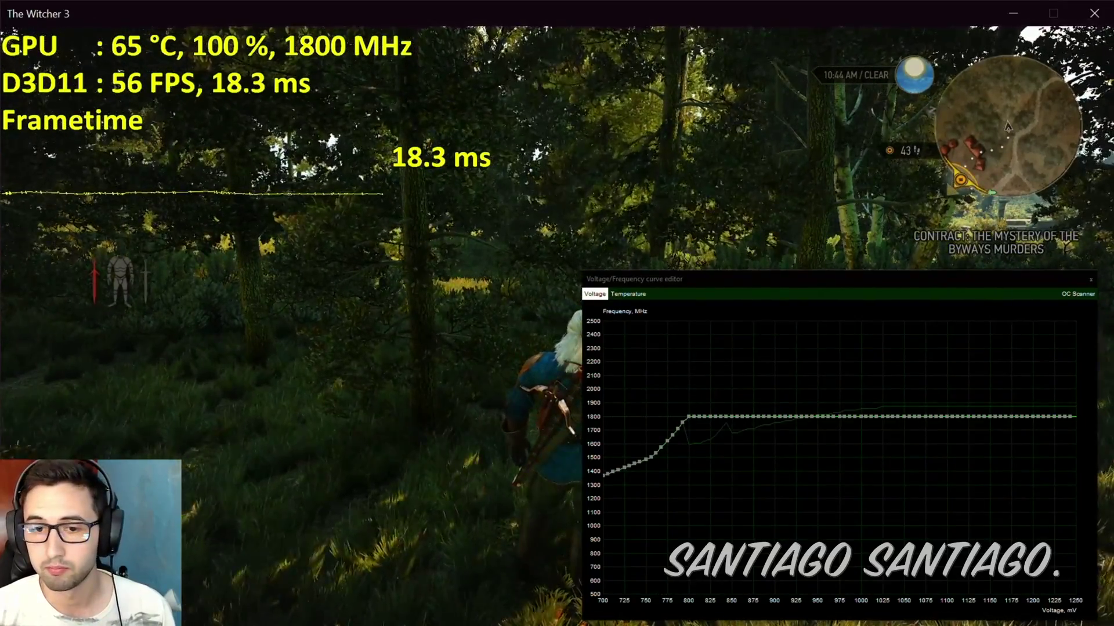
key("alt+Tab")
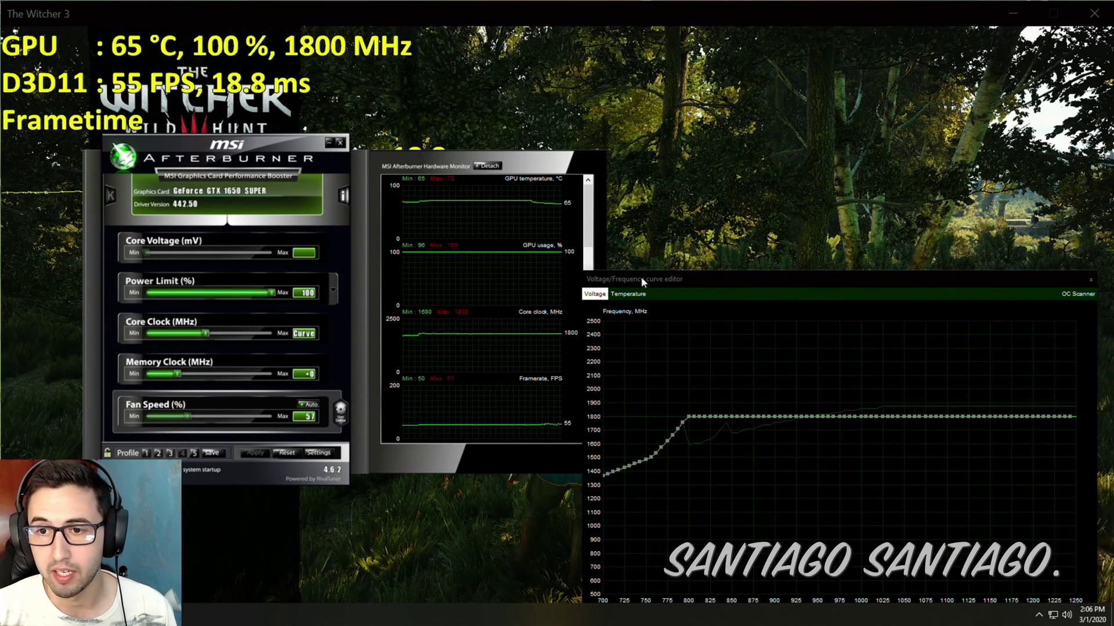
Move the curve editor beside the main window, magnify the screen, and reset the curve to defaults
left_click_drag(642, 278, 403, 216)
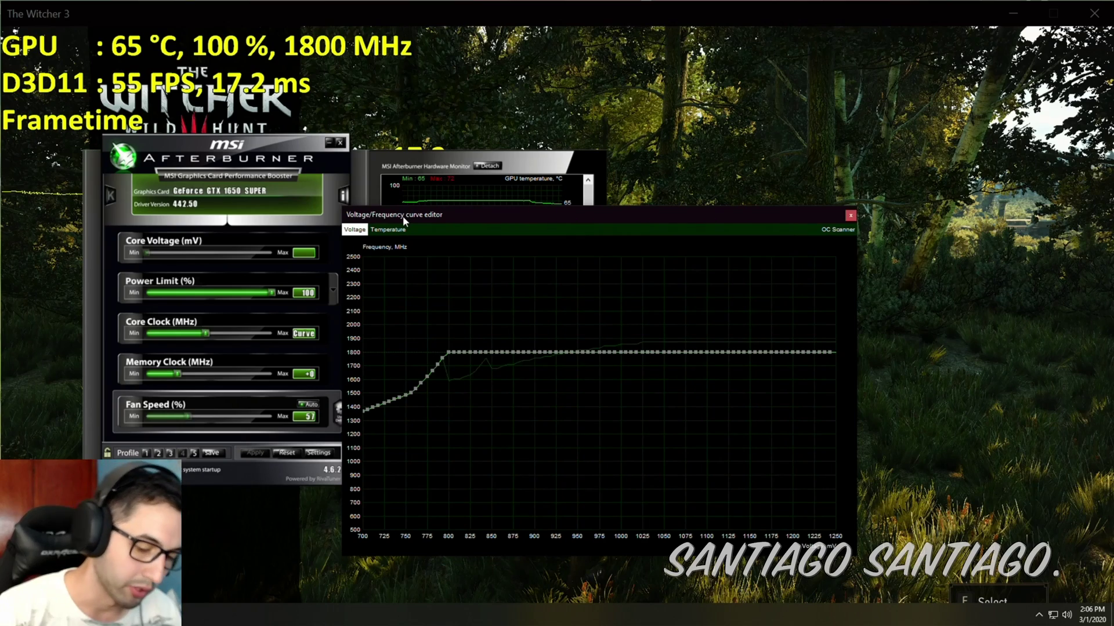
key("super+plus")
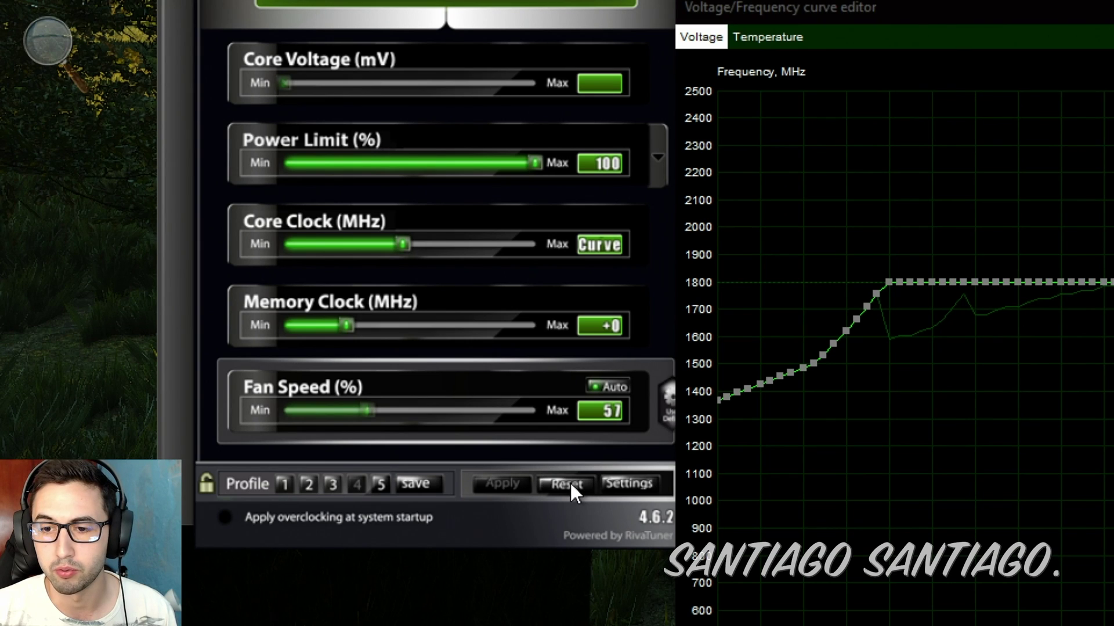
left_click(569, 485)
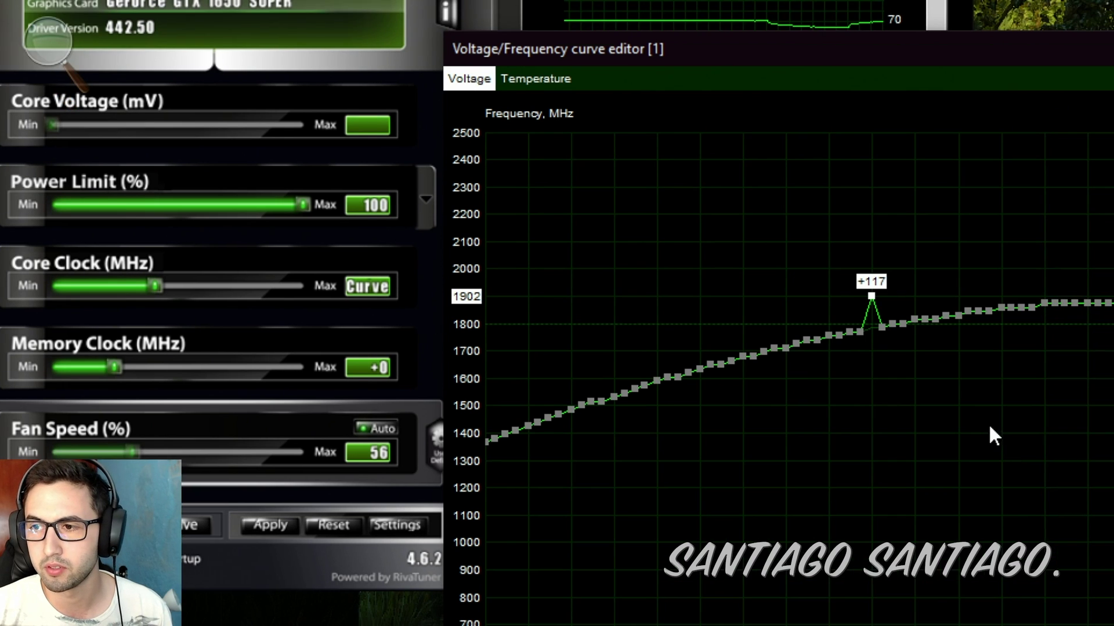
Apply the curve with the +117 MHz raised point, check that point, then apply profile 3
left_click(258, 522)
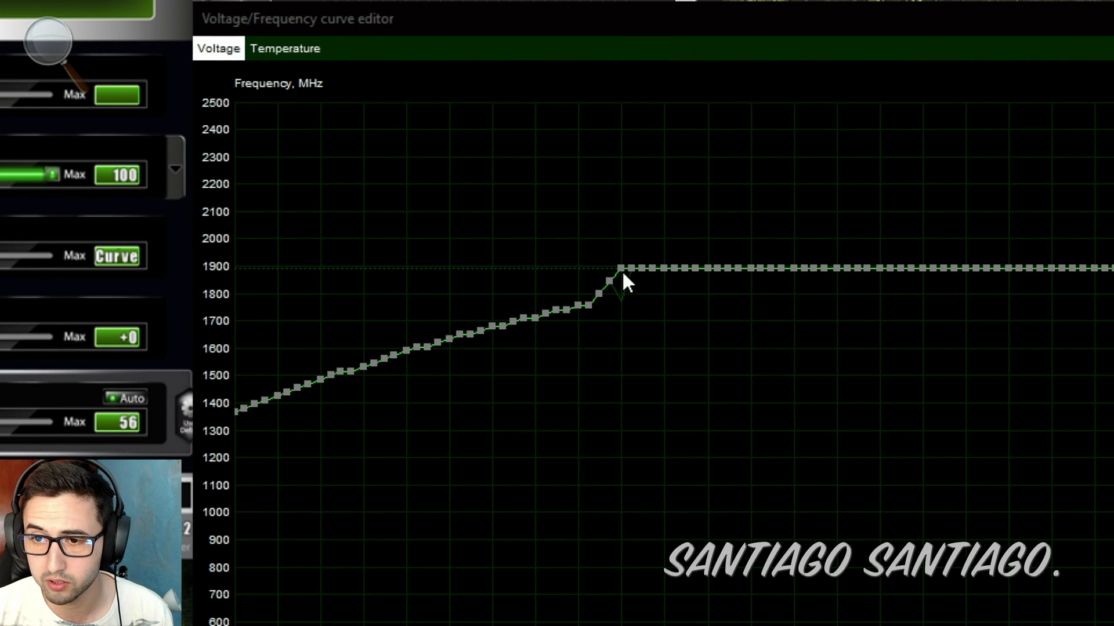
left_click(620, 267)
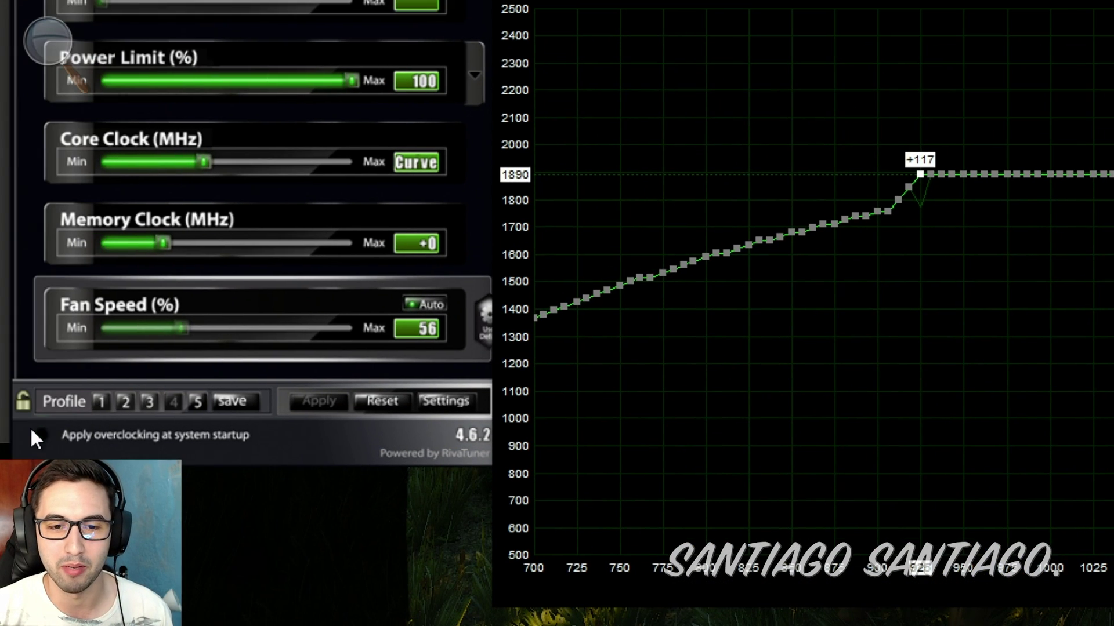
left_click(147, 405)
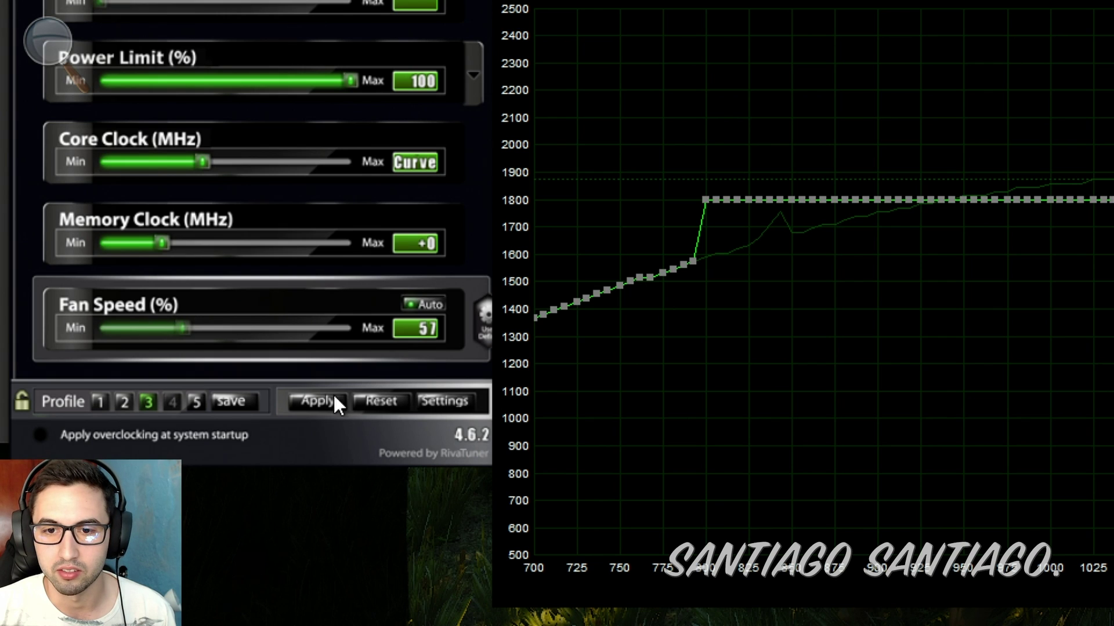
left_click(319, 401)
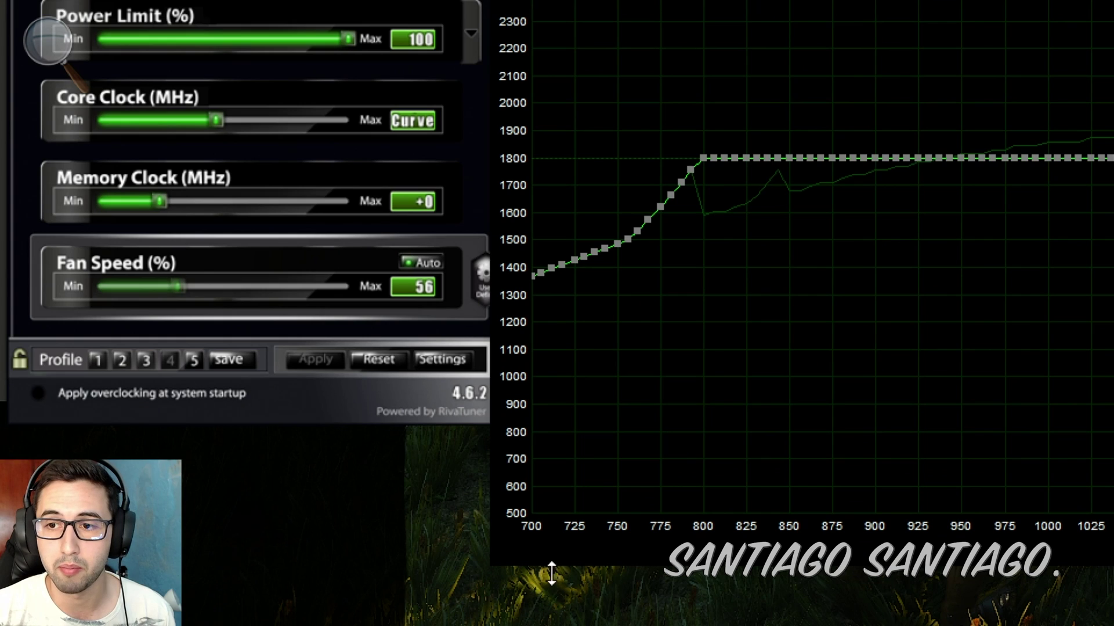
Reset clocks and curve to stock, then drag the power limit down to about 70%
left_click(372, 361)
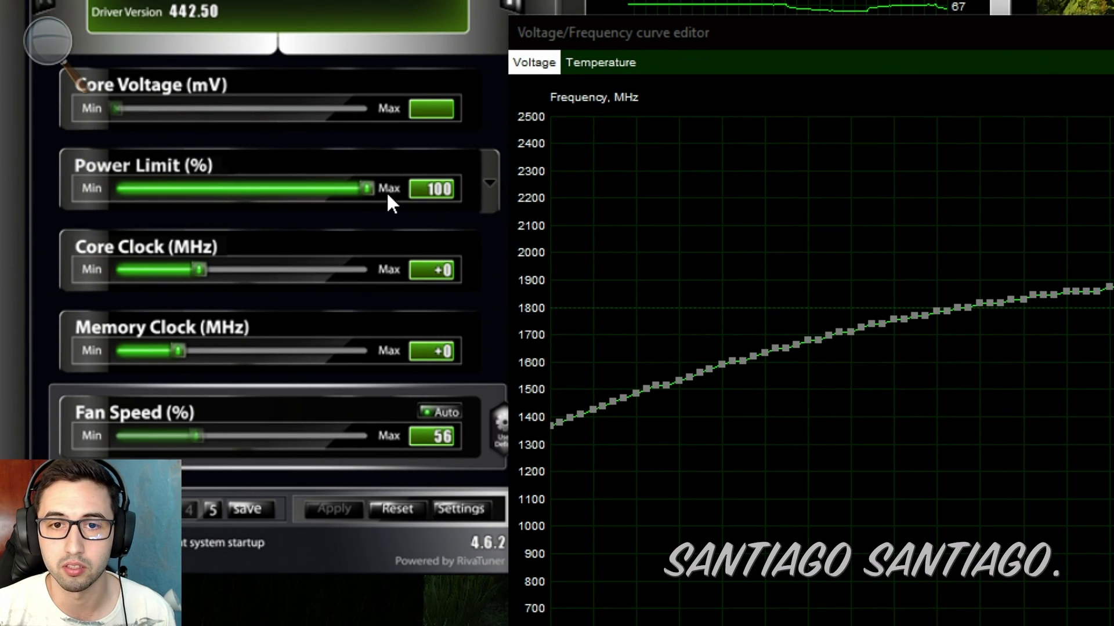
left_click_drag(368, 187, 221, 209)
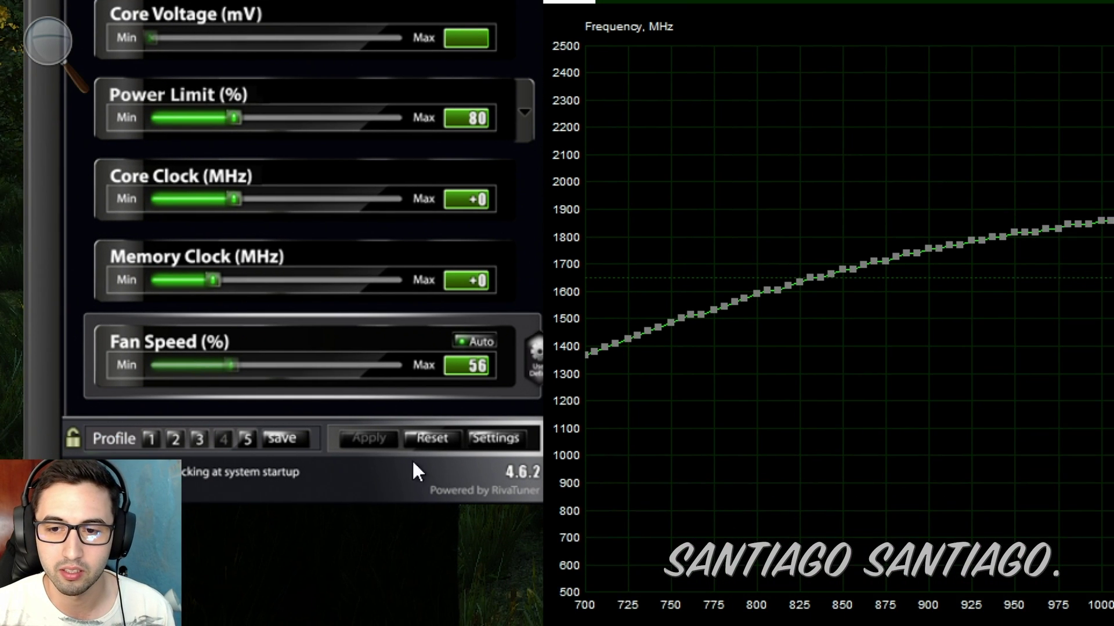
left_click_drag(225, 112, 199, 113)
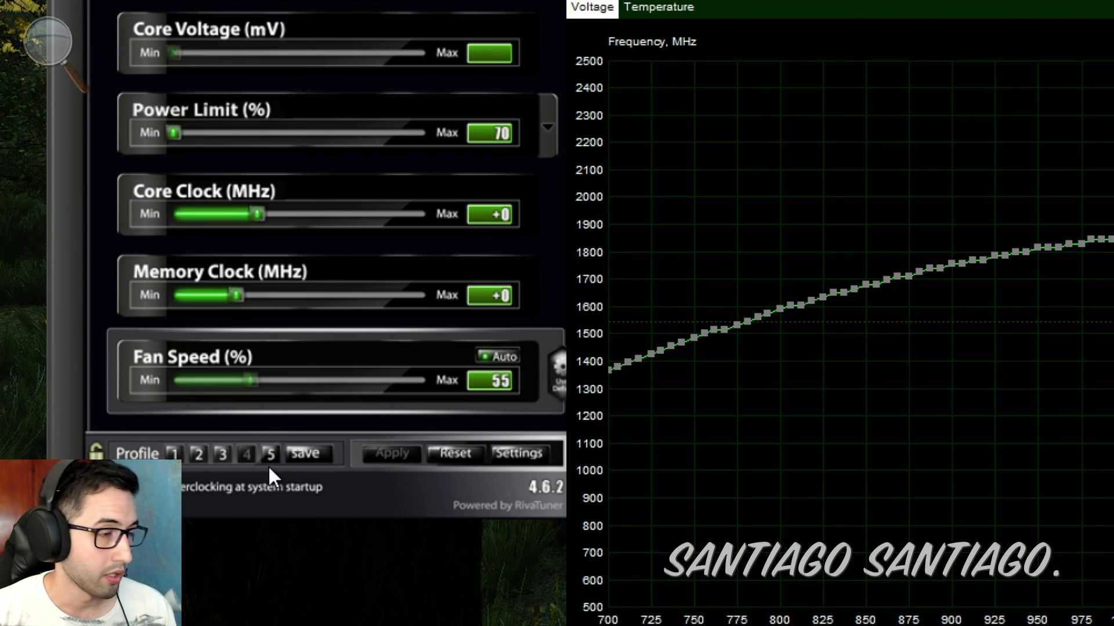
Apply profile 2, whose curve levels off near 1815 MHz from 850 mV at 100% power
left_click(223, 460)
left_click(198, 452)
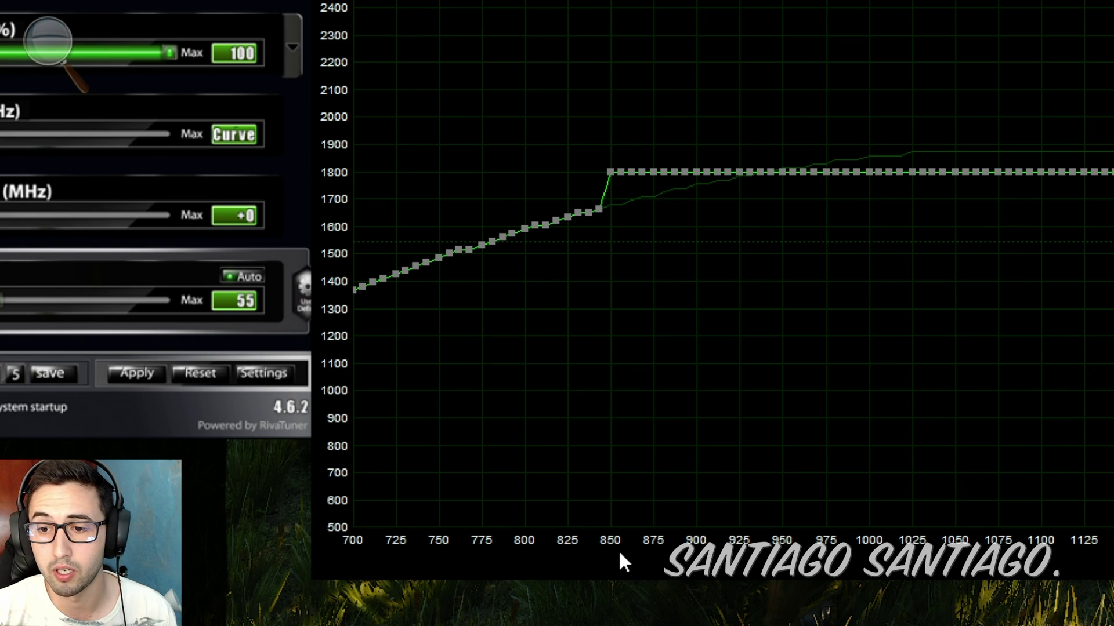
left_click(137, 373)
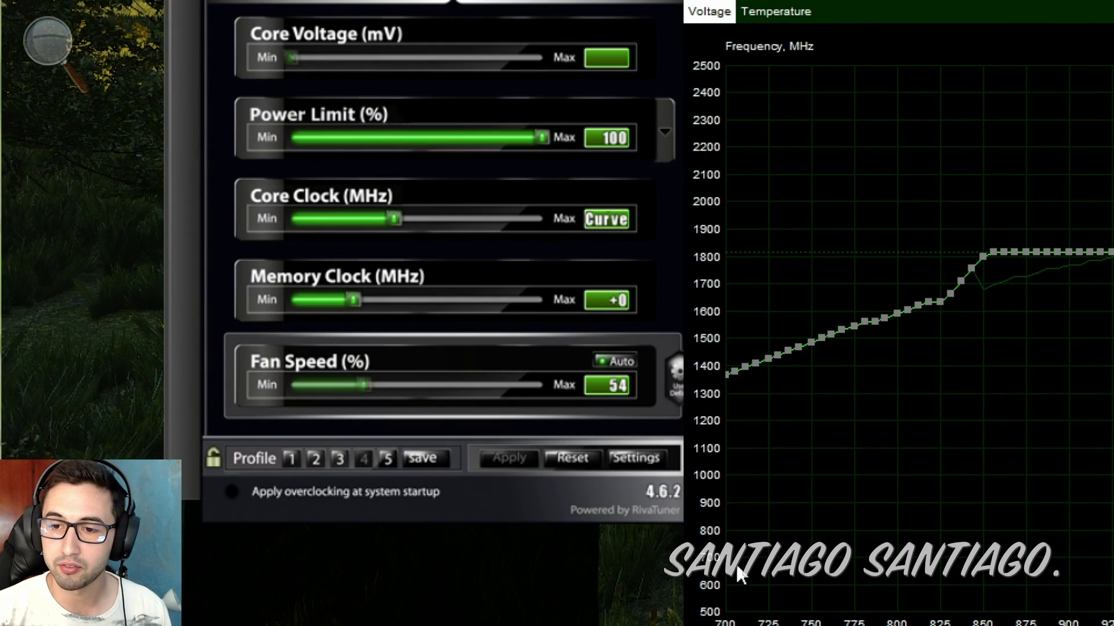
Begin a profile save, enable 'Apply overclocking at system startup', then apply profile 3's 800 mV curve
left_click(419, 458)
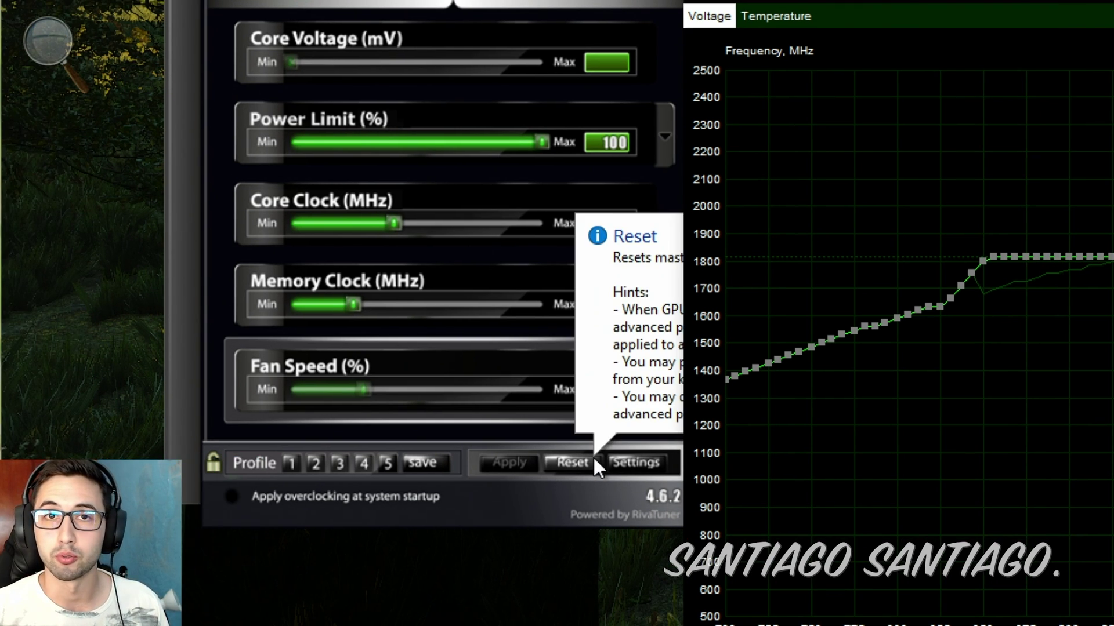
left_click(291, 510)
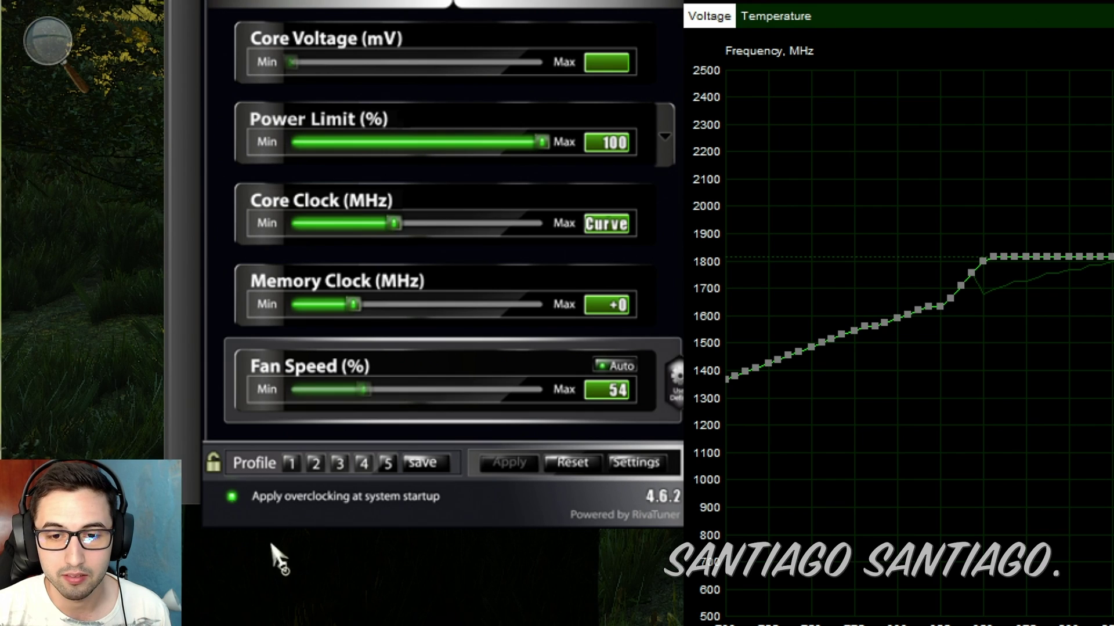
left_click(307, 496)
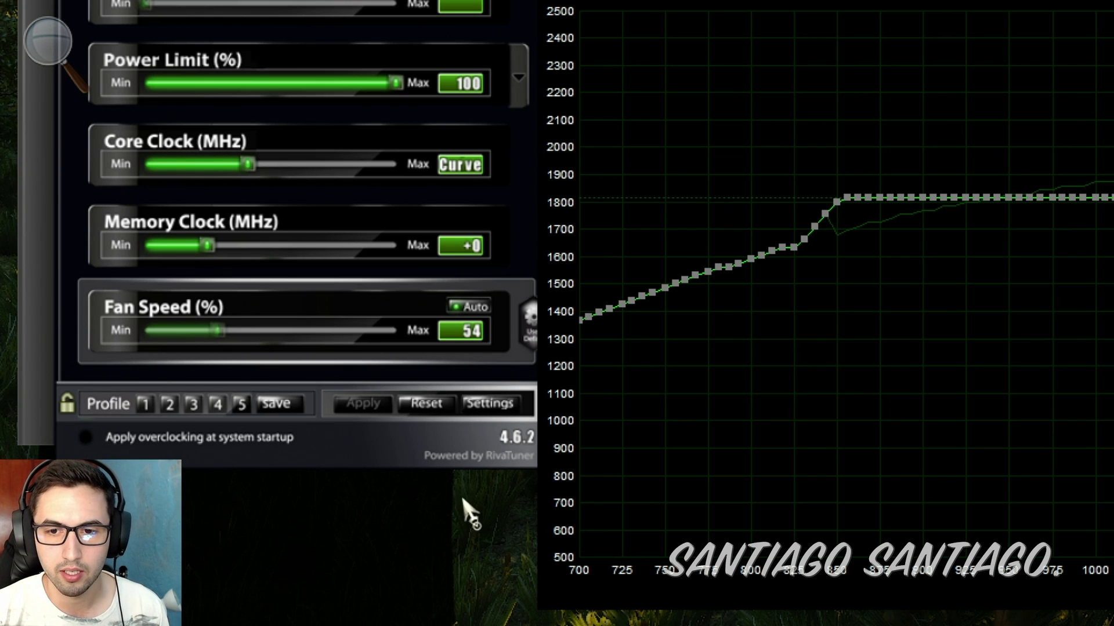
left_click(207, 436)
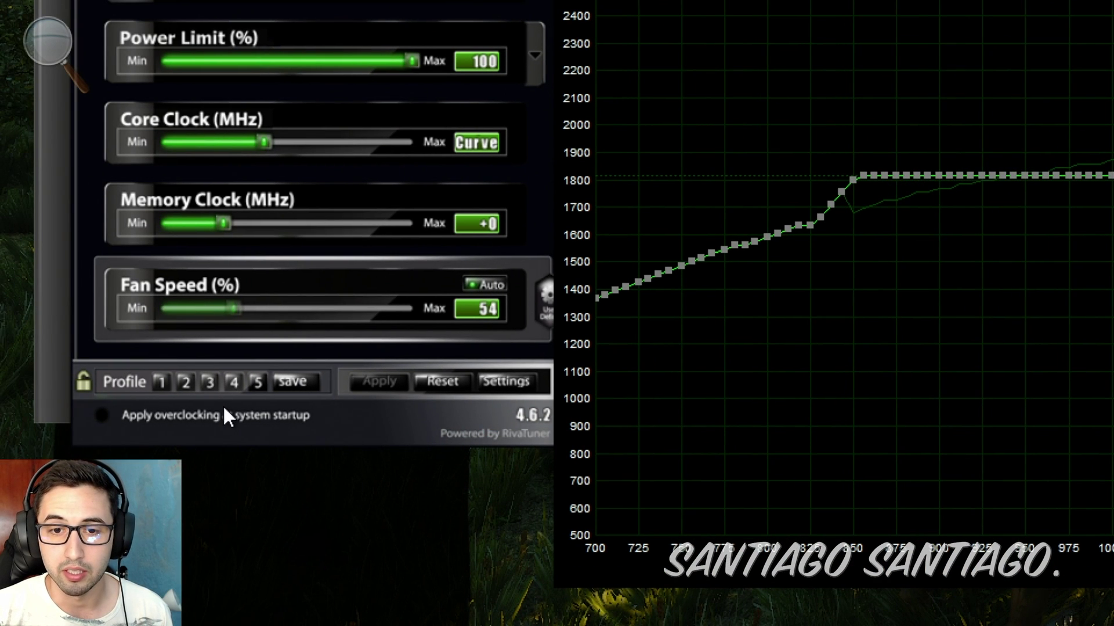
left_click(209, 382)
left_click(387, 383)
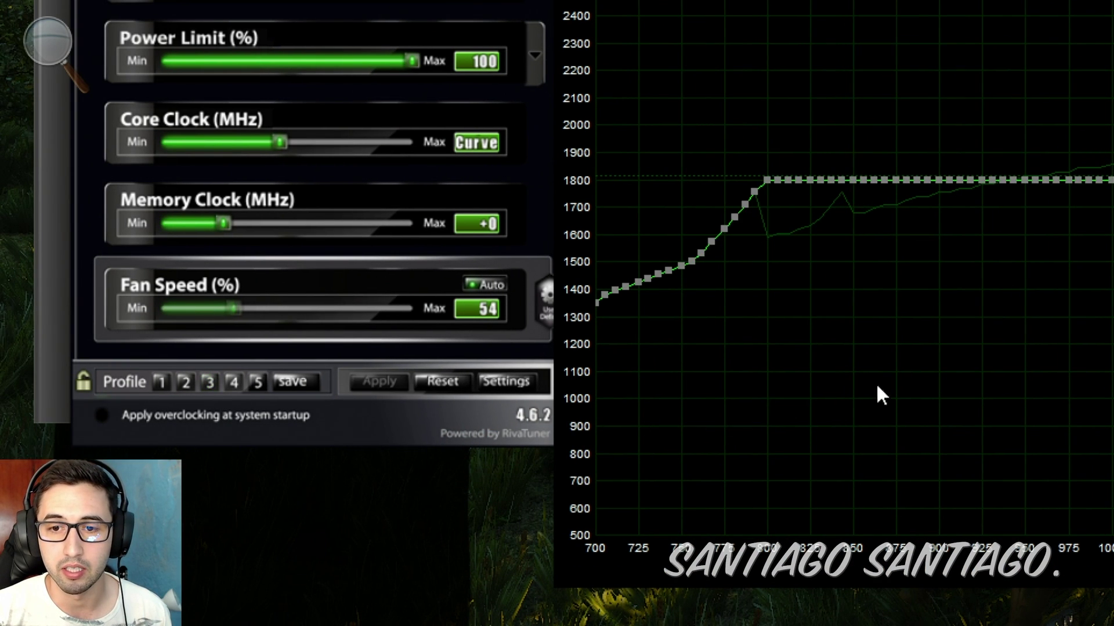